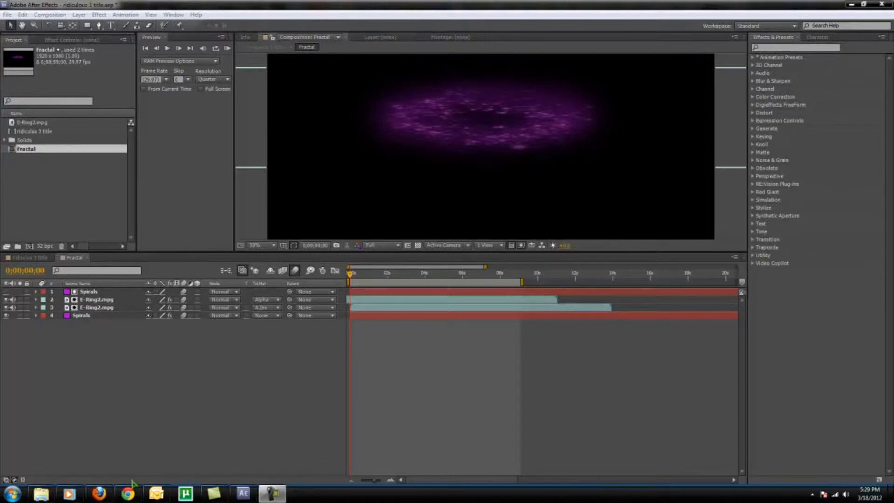
Play part of the ridiculus3 video in Windows Media Player at a reduced volume, then return to After Effects
left_click(69, 493)
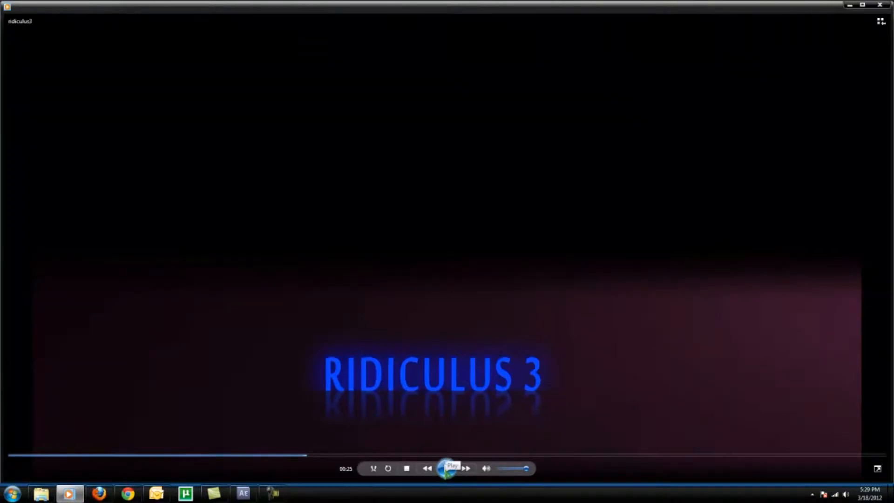
left_click(446, 469)
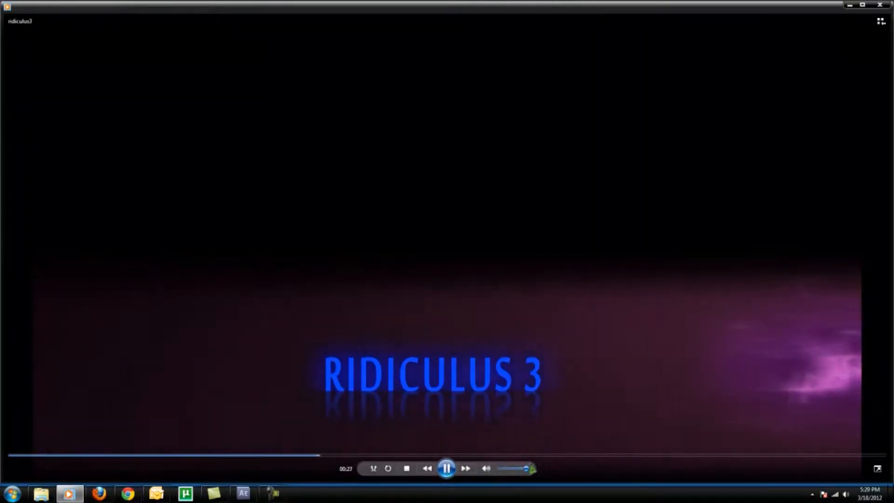
left_click(514, 469)
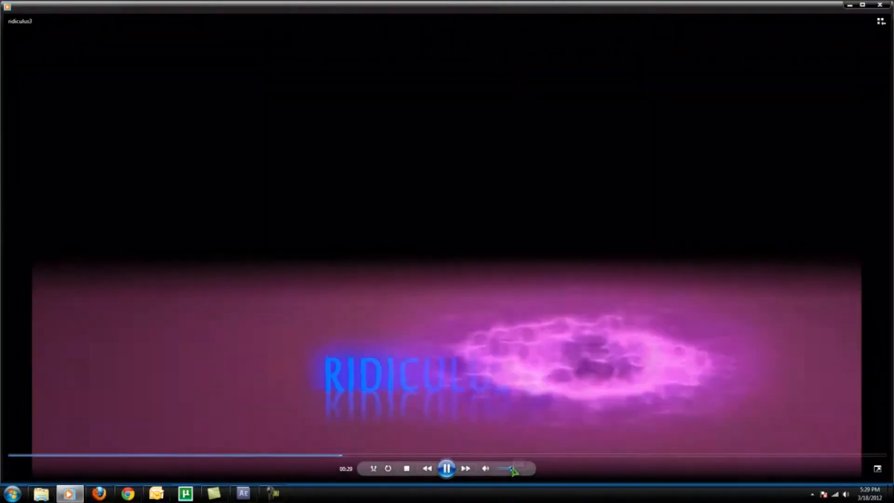
left_click(512, 468)
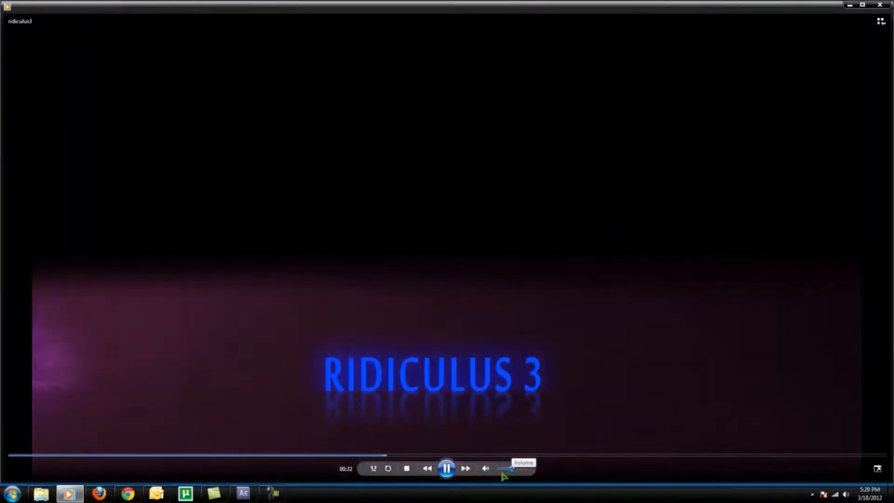
left_click(446, 468)
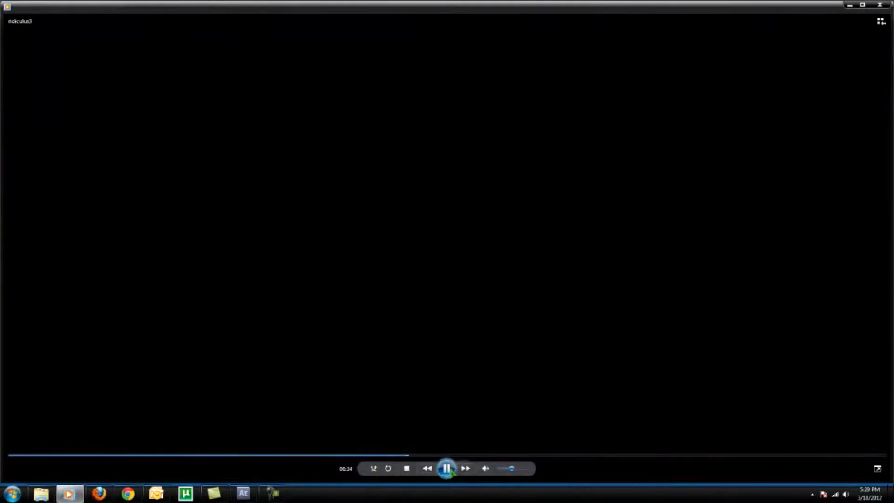
left_click(850, 5)
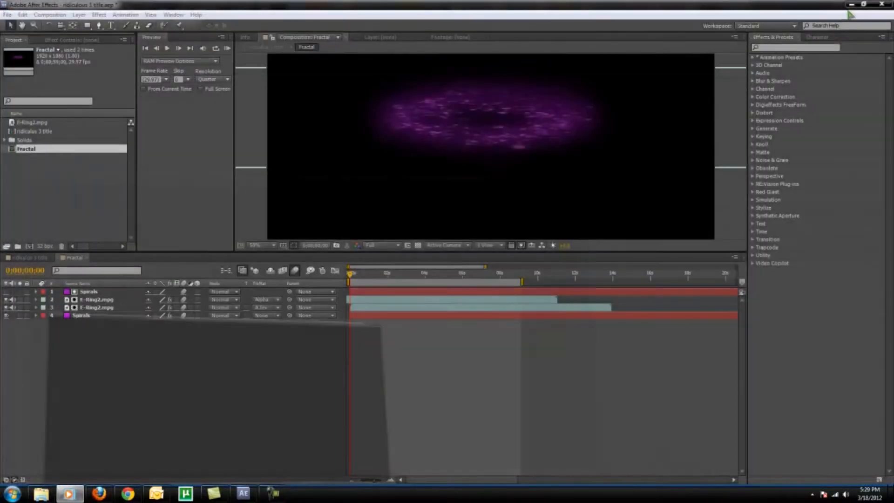
Create a composition named Text Layer with the HDTV 1080 29.97 preset and a duration of 0;00;10;10
left_click(89, 27)
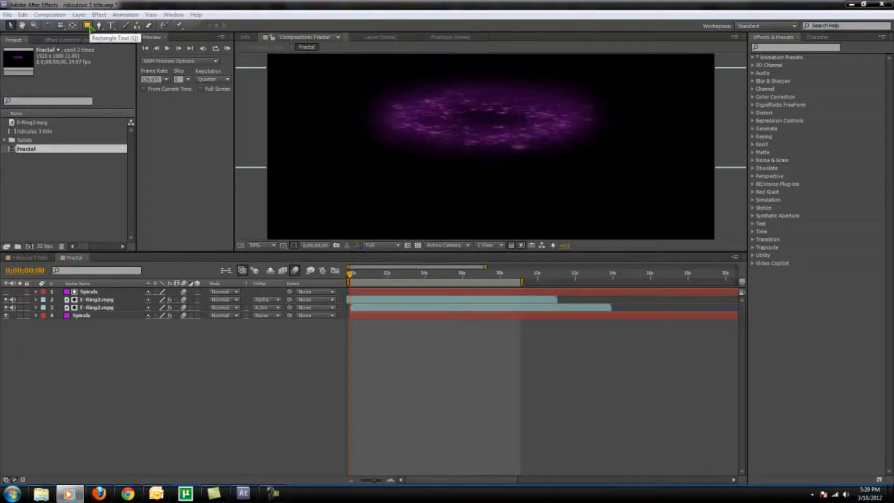
left_click(49, 14)
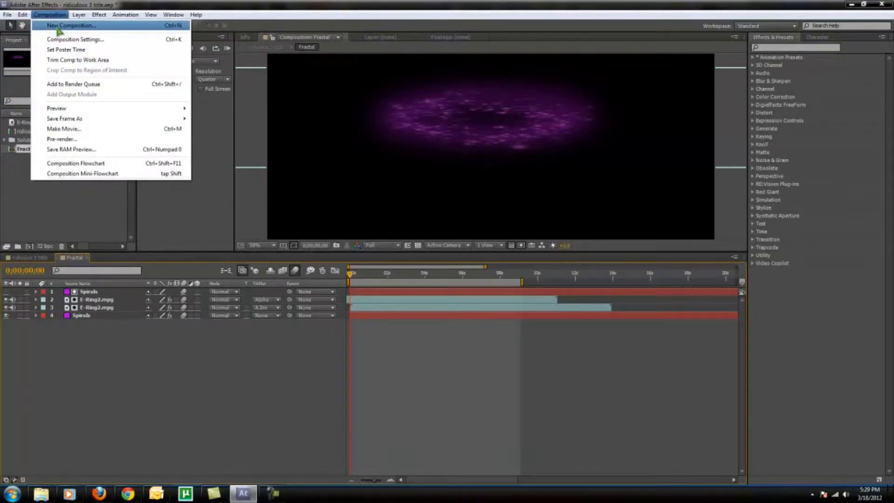
left_click(58, 29)
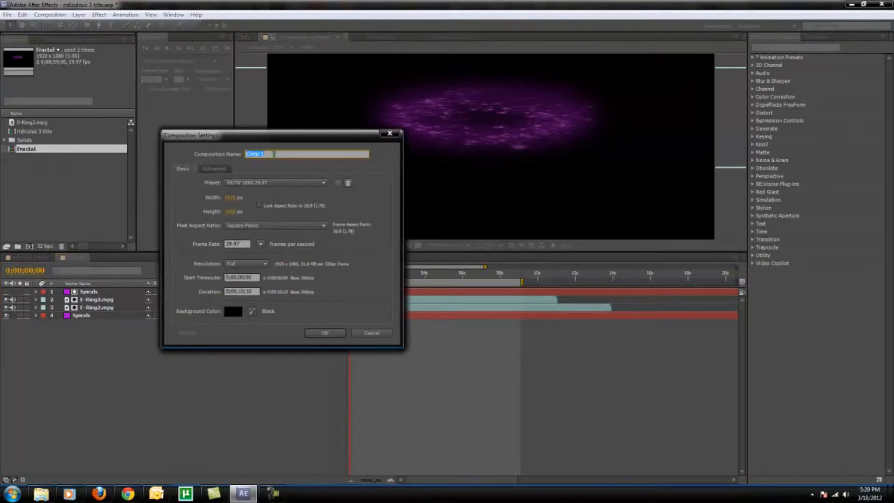
type("Text Layer")
left_click(240, 291)
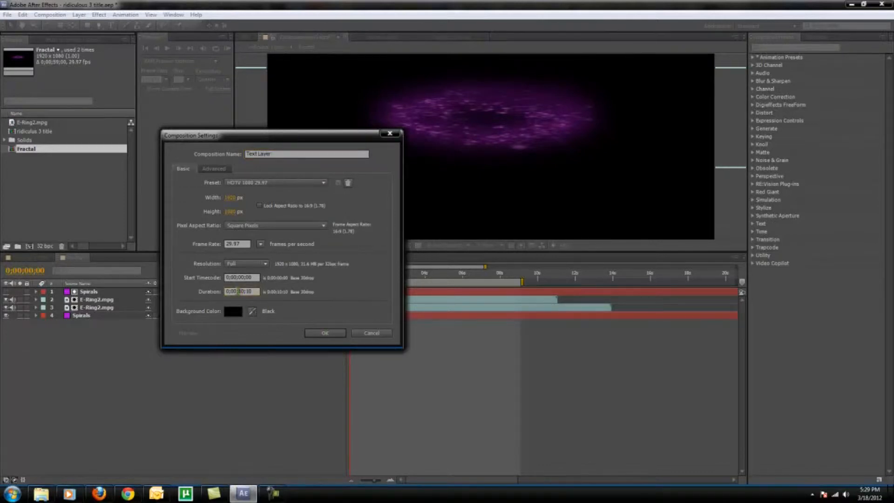
left_click(319, 333)
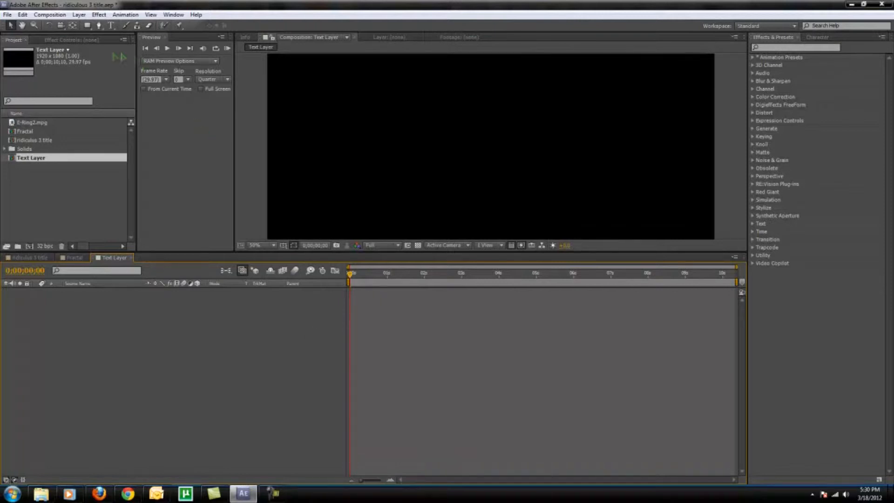
Add a text layer reading LEXTACY PRODUCTIONS to the Text Layer composition
left_click(83, 15)
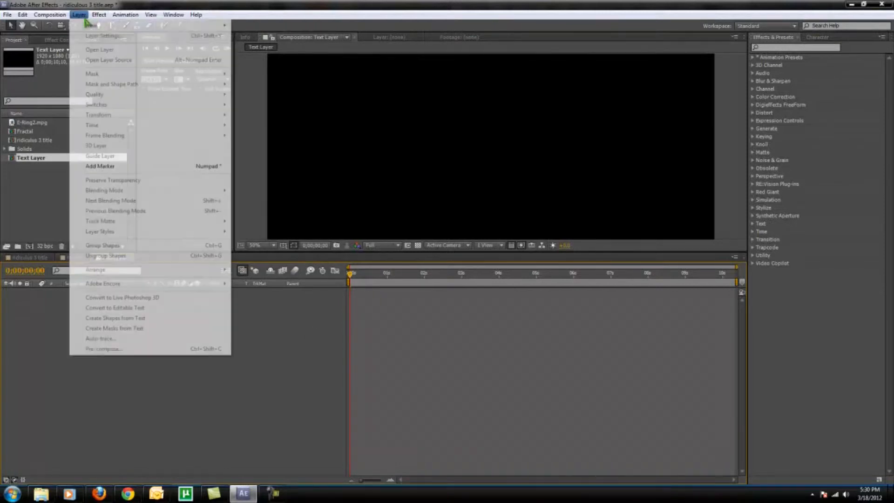
mouse_move(108, 29)
left_click(252, 27)
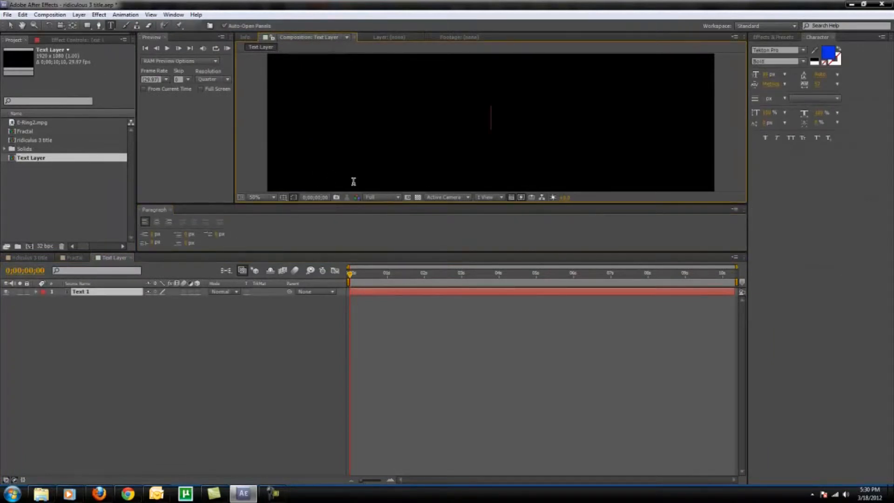
type("LEXTACY P")
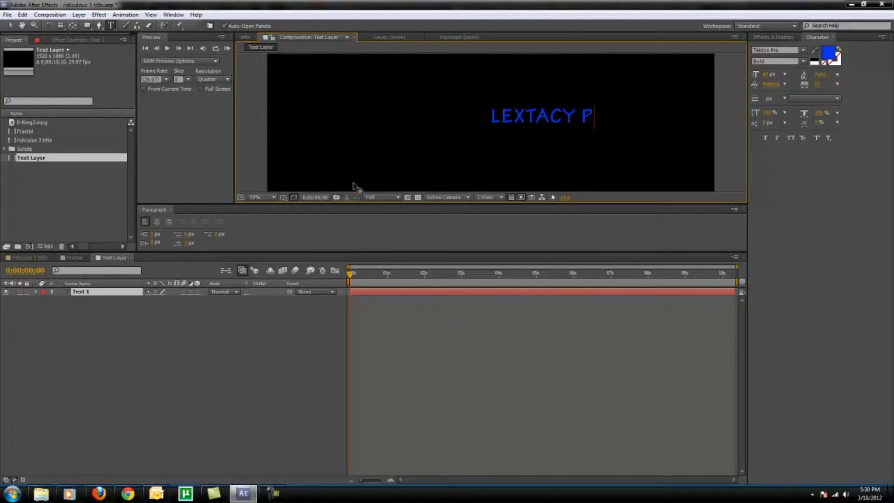
type("RODUCTION")
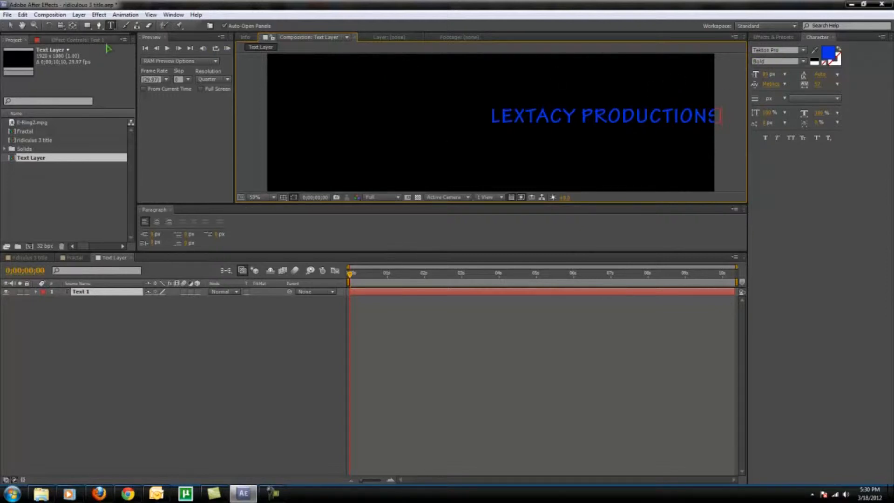
Move the LEXTACY PRODUCTIONS text to the horizontal centre of the frame's lower half and enlarge the composition viewer
left_click(11, 25)
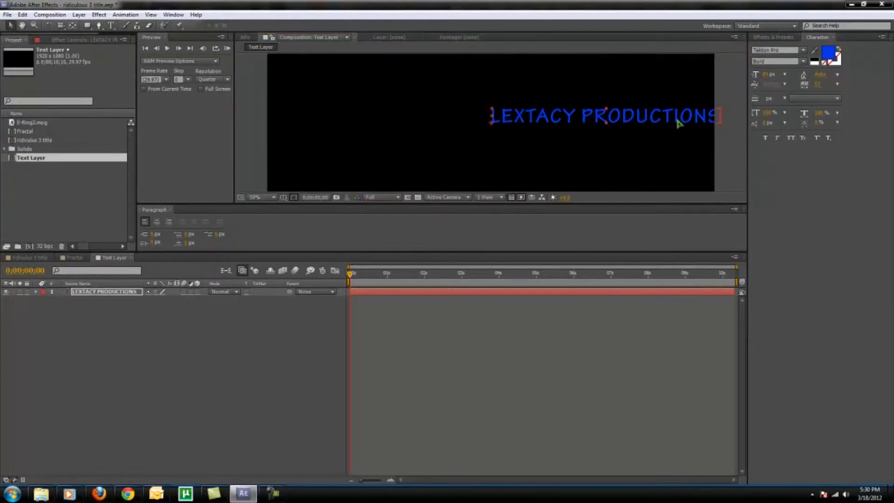
left_click_drag(676, 120, 561, 164)
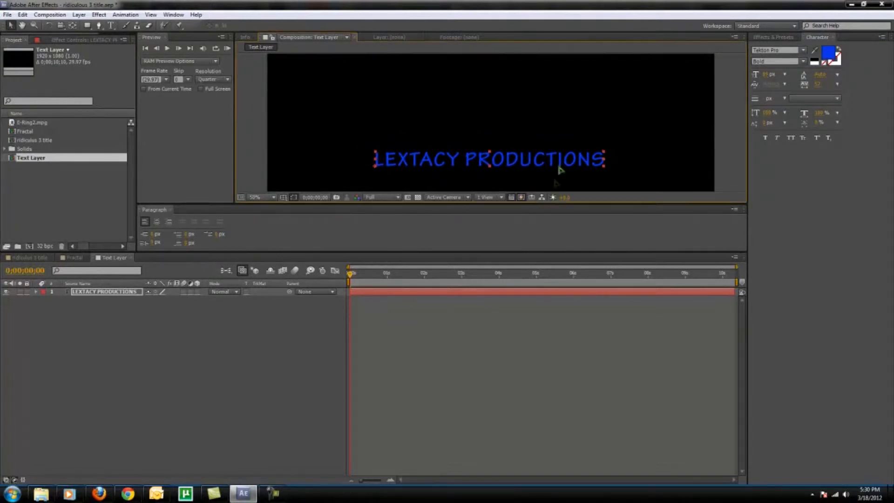
left_click_drag(550, 203, 548, 228)
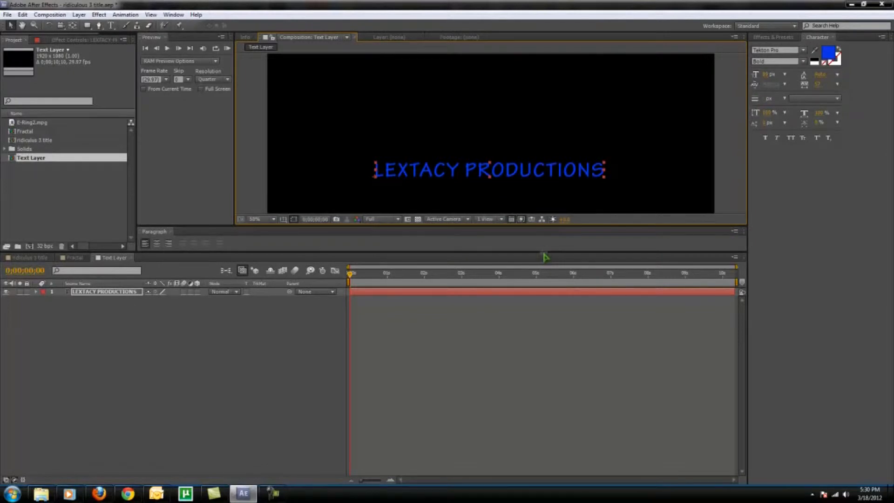
left_click_drag(544, 251, 543, 329)
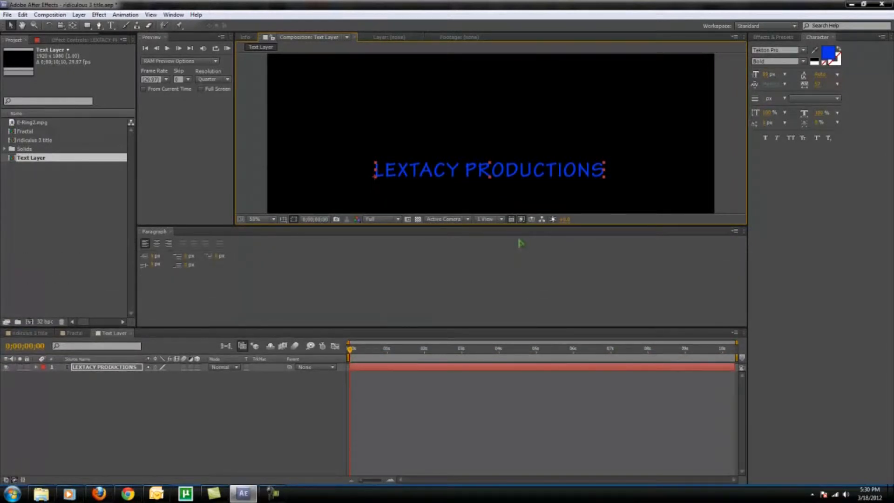
left_click_drag(518, 226, 518, 280)
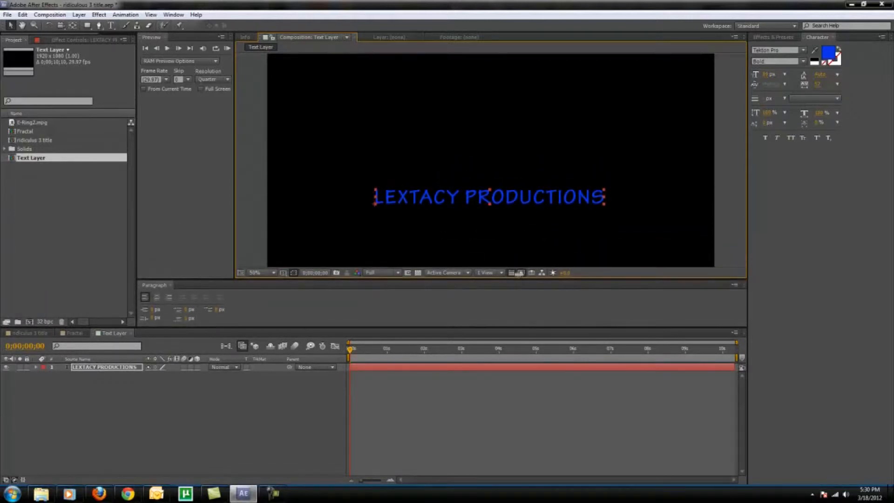
left_click_drag(513, 200, 514, 221)
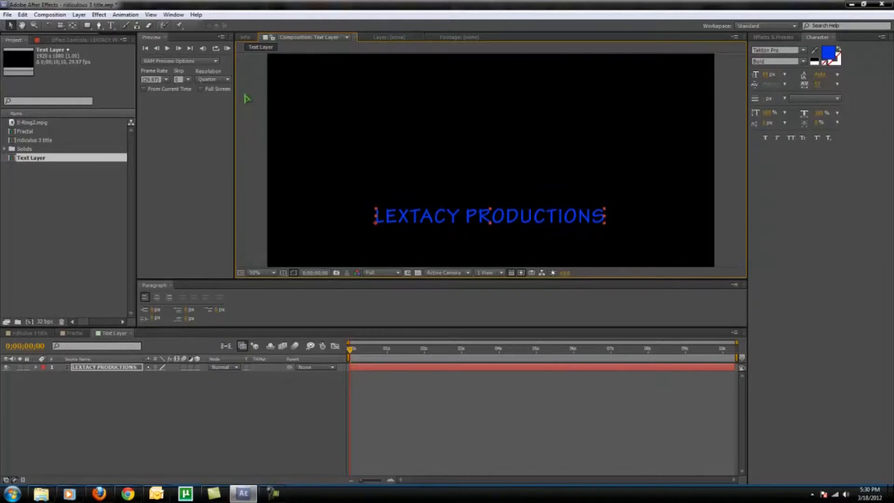
left_click(80, 17)
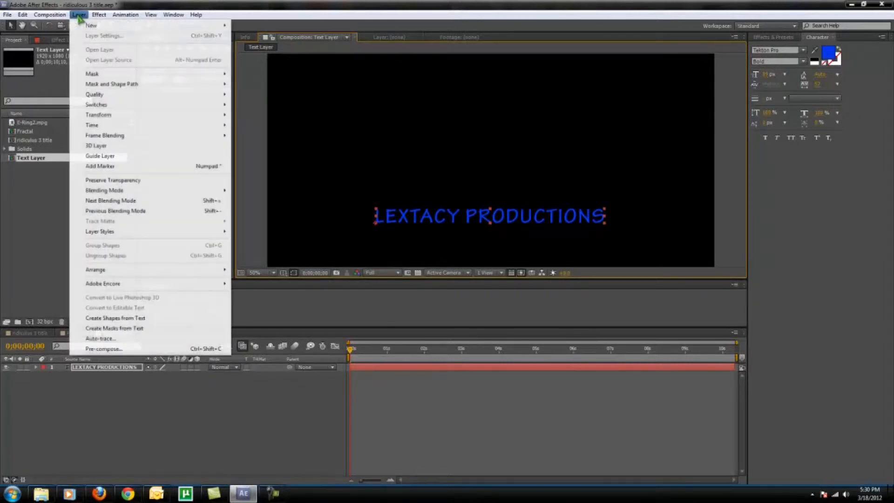
mouse_move(139, 27)
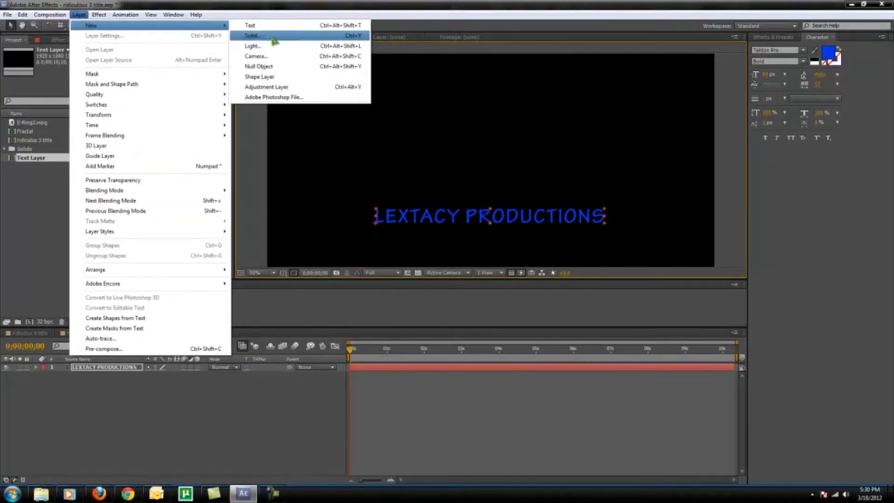
left_click(231, 10)
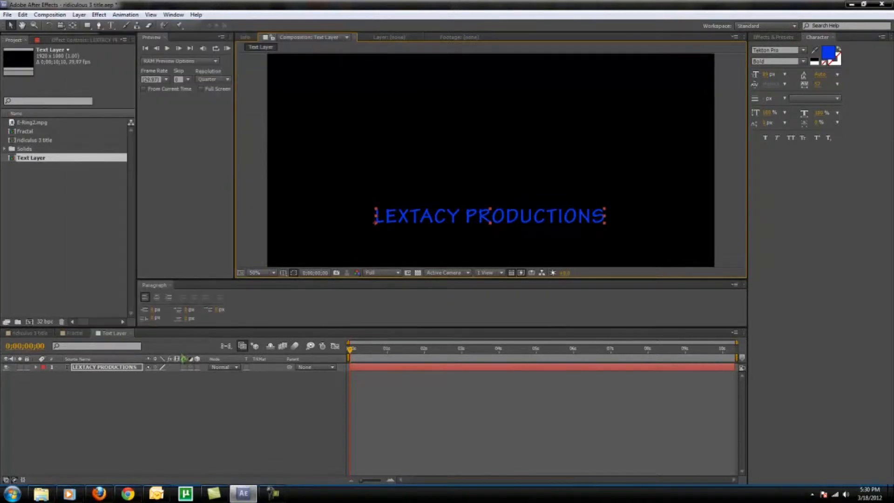
Make the LEXTACY PRODUCTIONS text a 3D layer
left_click(198, 367)
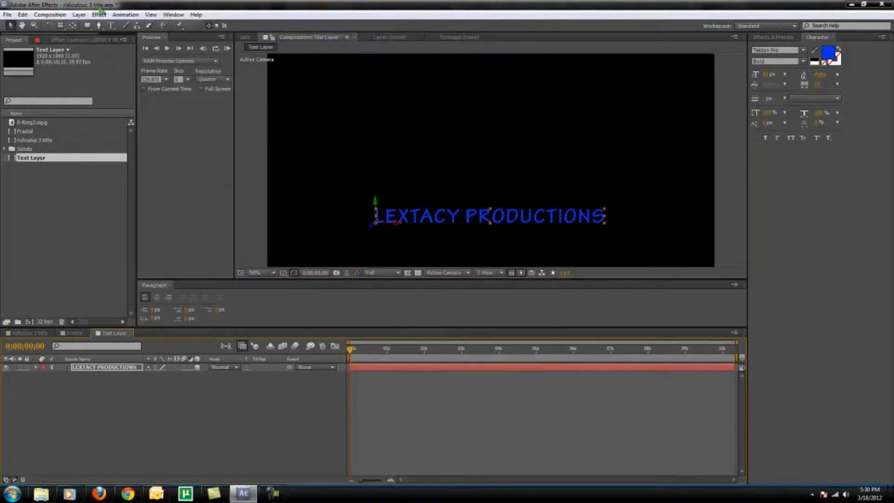
Create a composition-sized solid named Floor in a dark, muted red
left_click(78, 15)
mouse_move(110, 25)
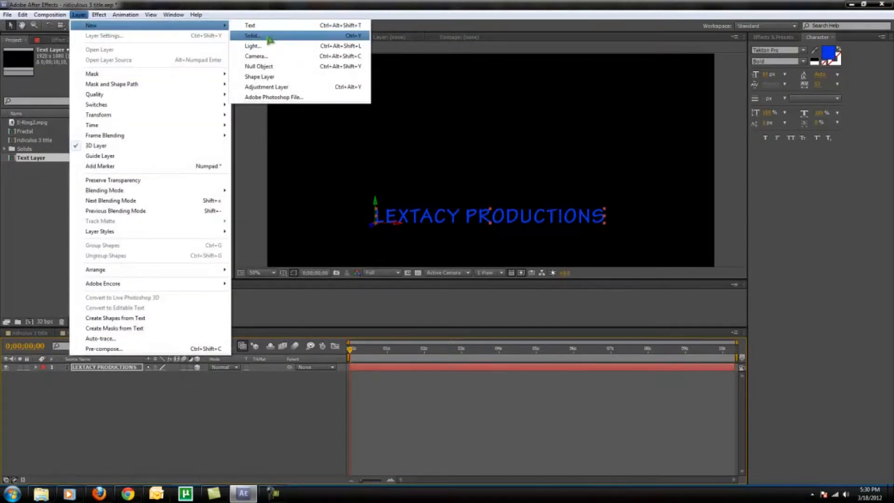
left_click(268, 38)
type("R")
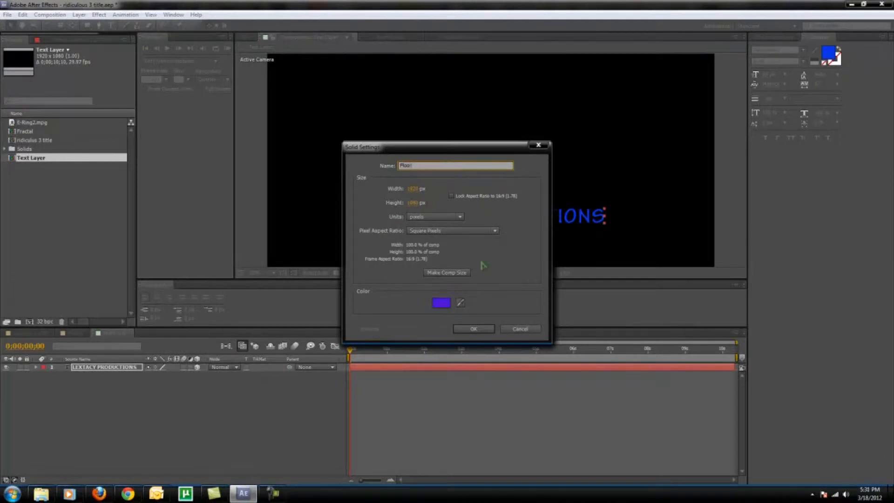
left_click(441, 303)
mouse_move(468, 221)
left_mouse_down()
mouse_move(467, 200)
mouse_move(466, 289)
mouse_move(465, 208)
left_mouse_up()
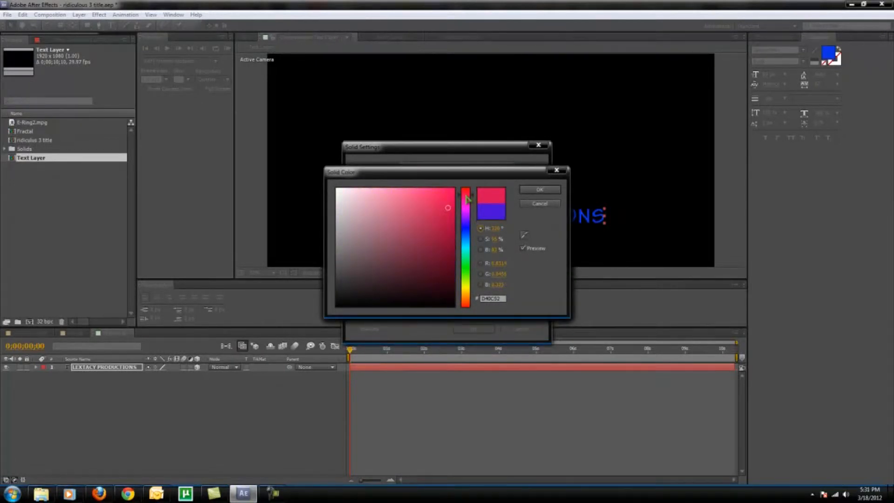
mouse_move(448, 208)
left_mouse_down()
mouse_move(447, 259)
mouse_move(404, 266)
left_mouse_up()
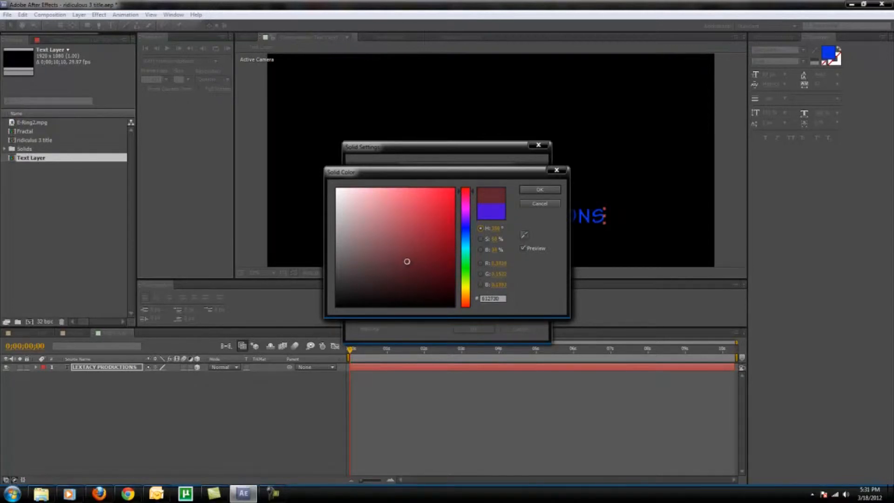
left_click(536, 191)
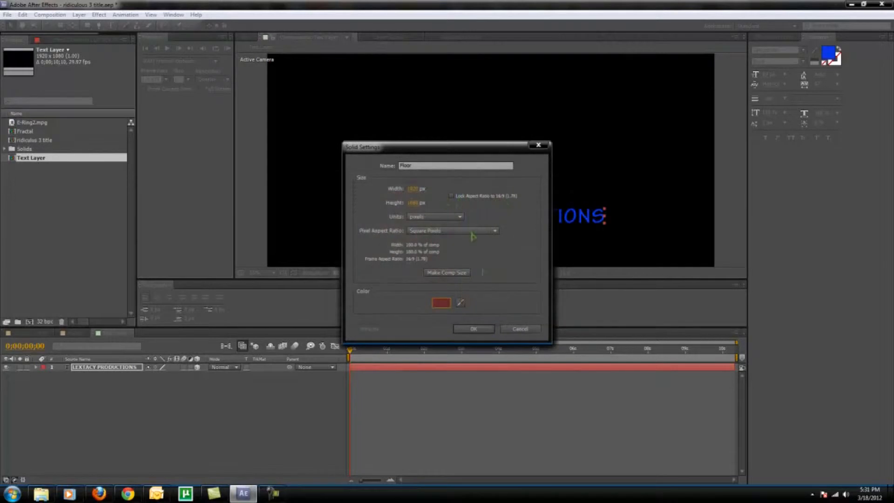
left_click(468, 330)
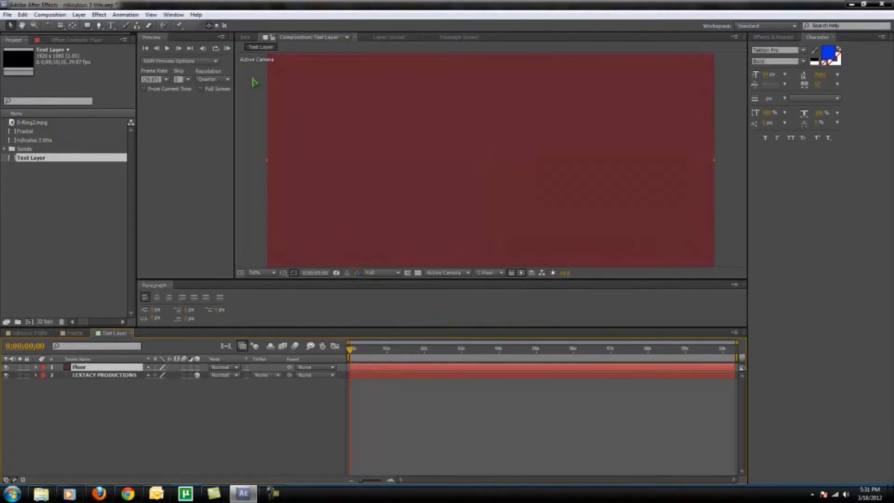
Make the Floor solid a 3D layer and rotate it about its X axis until it lies flat like a floor
left_click(197, 367)
left_click(49, 26)
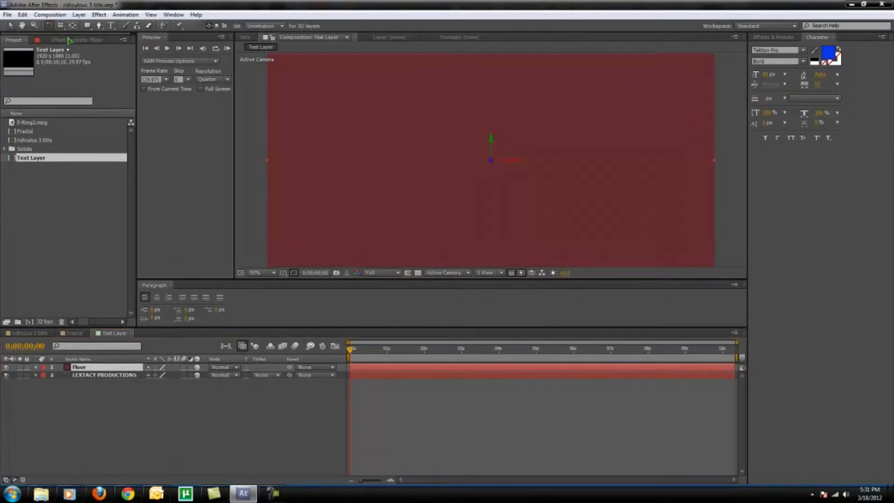
key("comma")
left_click_drag(492, 97, 495, 135)
Lower the Floor layer along its vertical direction until its far edge is level with the LEXTACY PRODUCTIONS text
key("v")
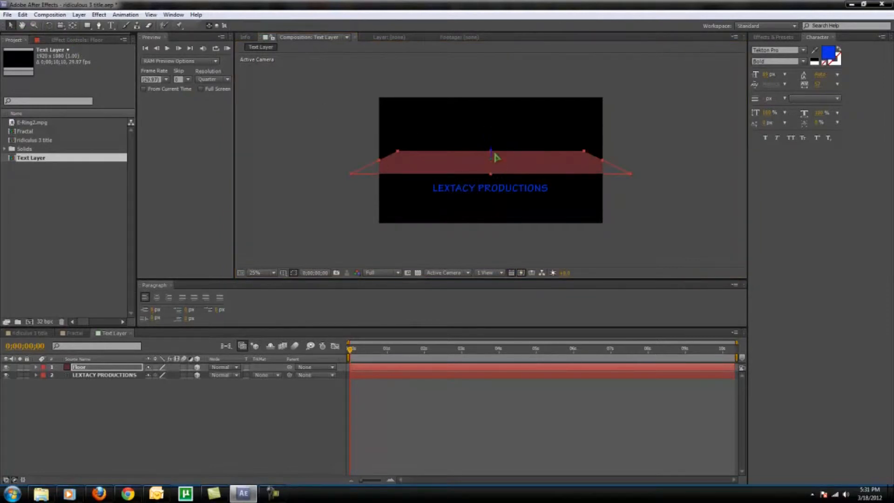
left_click_drag(492, 153, 491, 194)
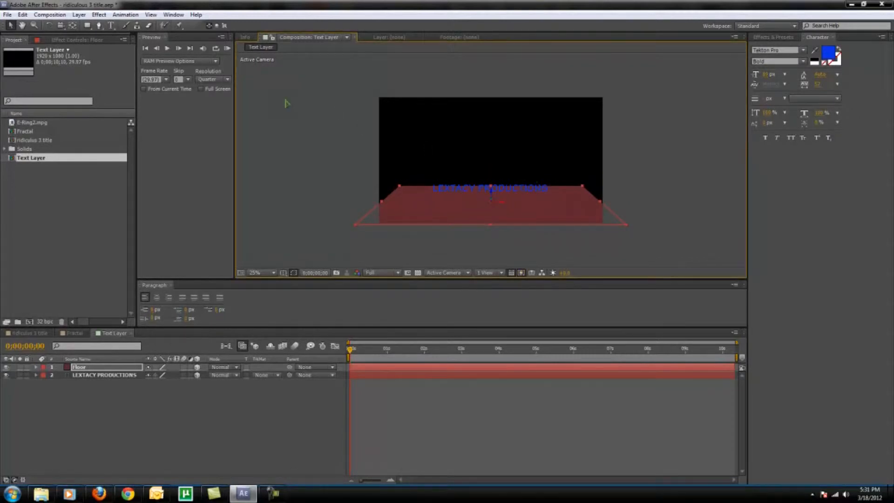
Widen the Floor layer until its far edge spans the full width of the composition
key("s")
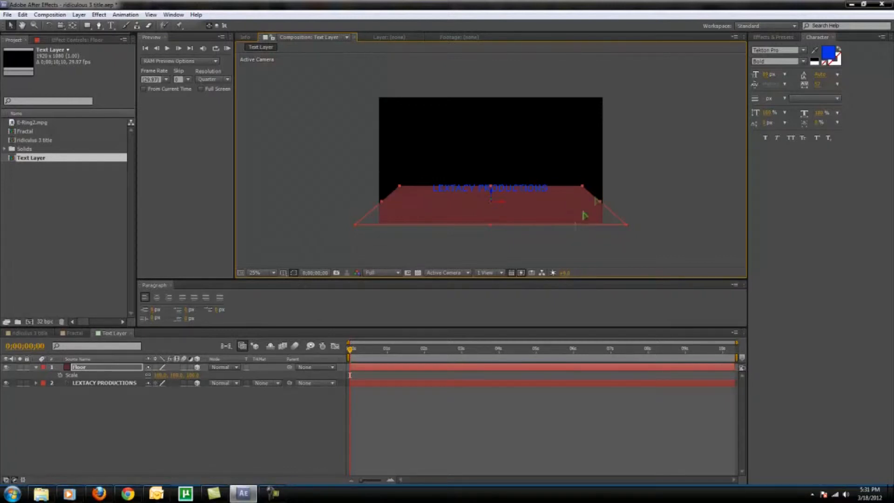
left_click_drag(604, 206, 631, 208)
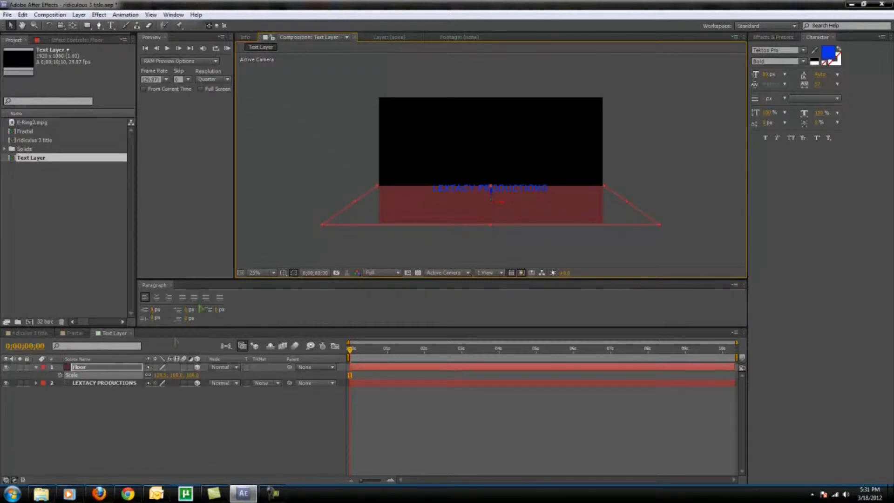
Lower the LEXTACY PRODUCTIONS text onto the floor area and stretch it slightly taller
left_click(132, 383)
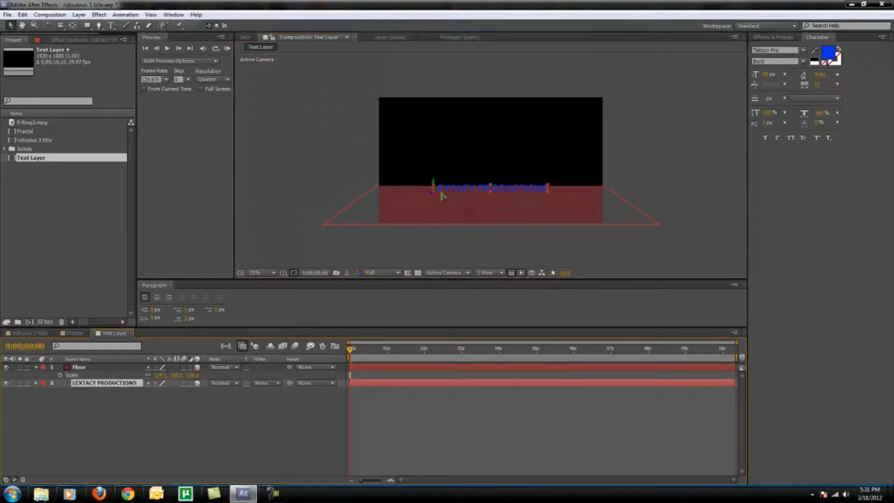
mouse_move(435, 187)
left_mouse_down()
mouse_move(435, 206)
mouse_move(434, 192)
left_mouse_up()
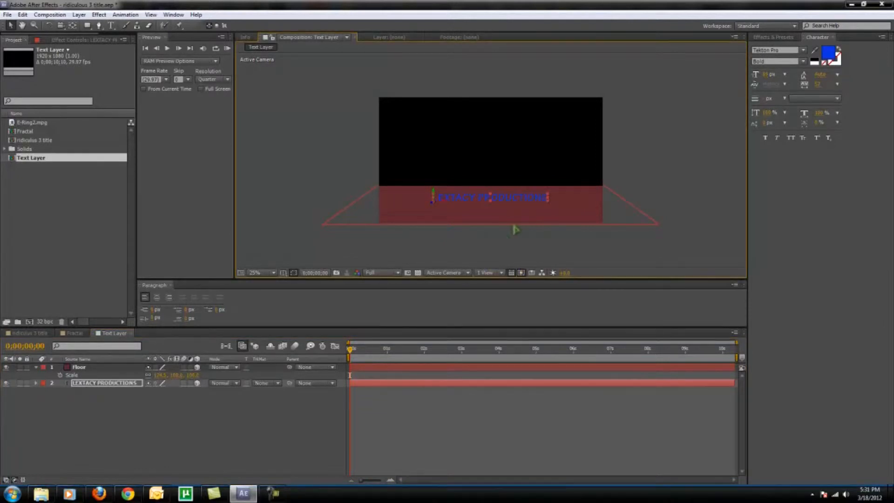
key("period")
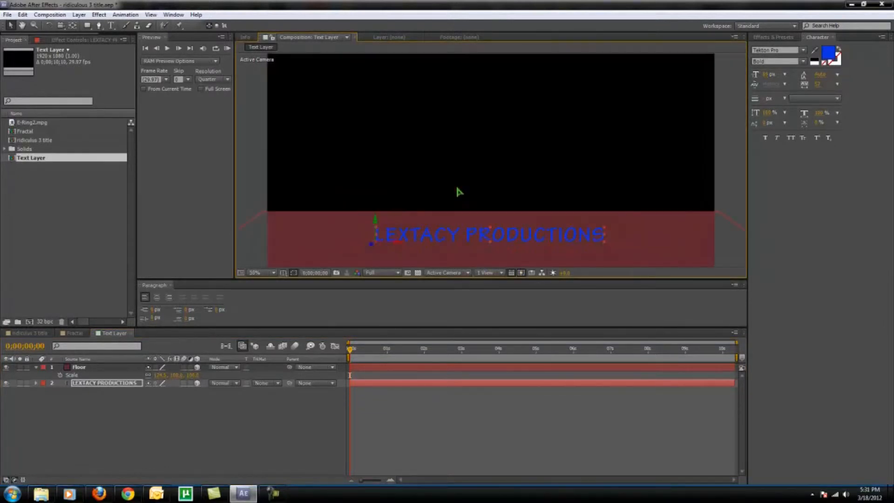
left_click_drag(491, 229, 492, 227)
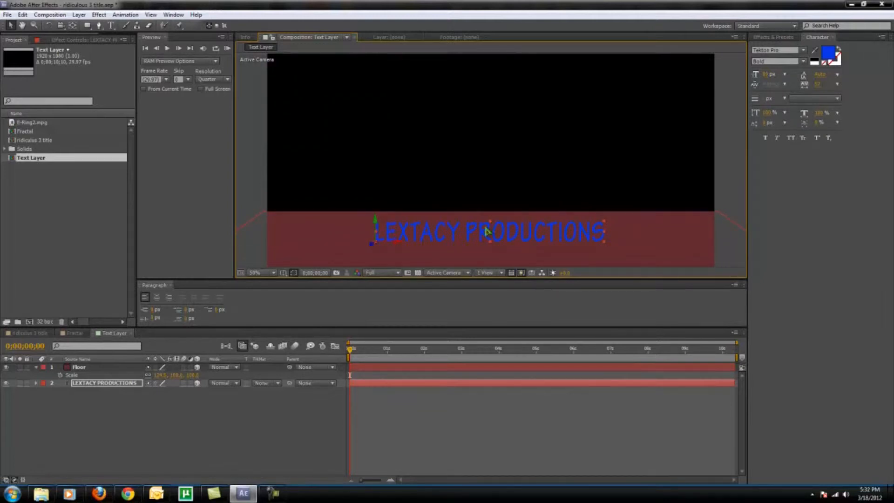
key("comma")
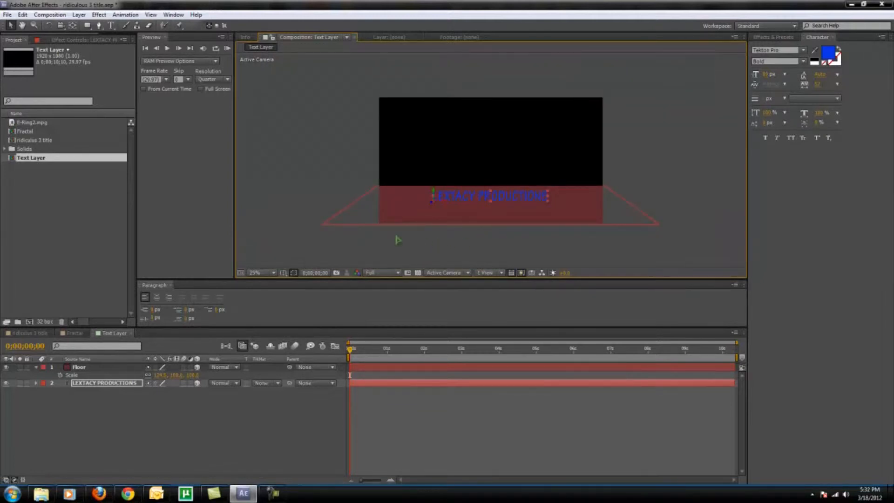
Apply the Box Blur effect from Blur & Sharpen to the Floor layer
left_click(93, 368)
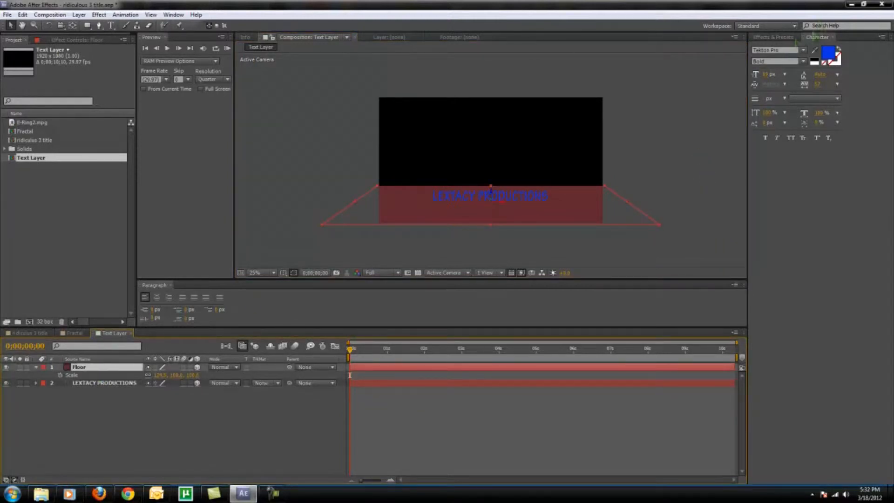
left_click(786, 39)
left_click(753, 82)
left_click_drag(782, 97, 483, 218)
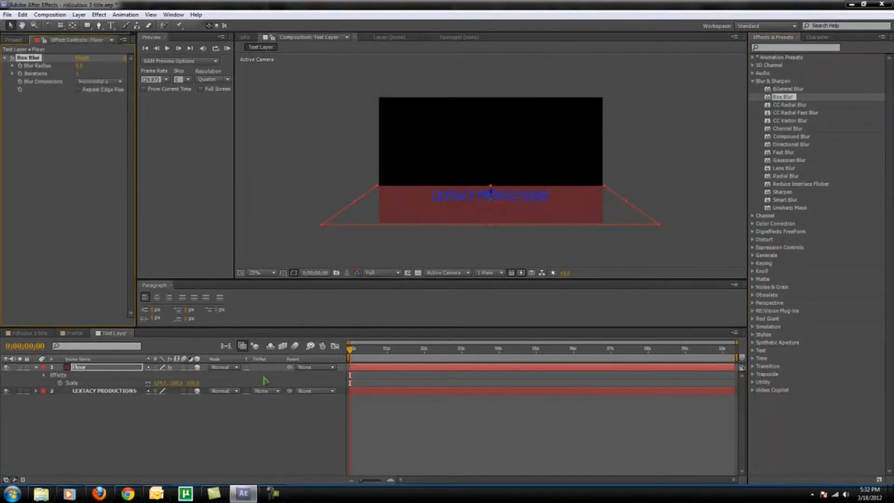
Raise the Floor's Box Blur radius strongly and set its blur dimensions to Vertical
left_click(44, 375)
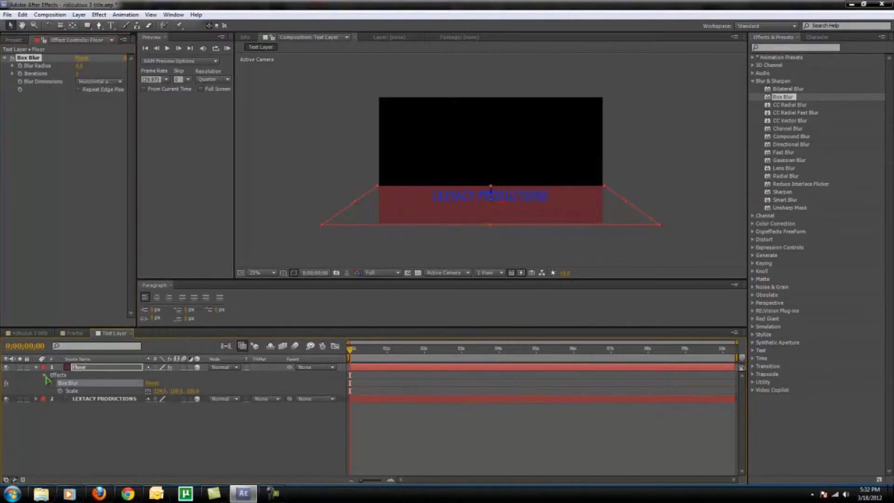
left_click(52, 382)
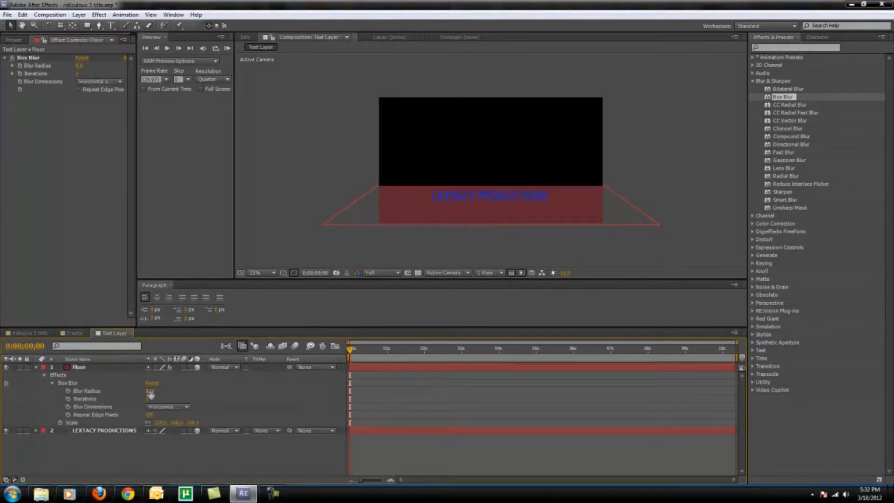
mouse_move(150, 391)
left_mouse_down()
mouse_move(188, 392)
mouse_move(156, 391)
mouse_move(166, 396)
mouse_move(157, 403)
left_mouse_up()
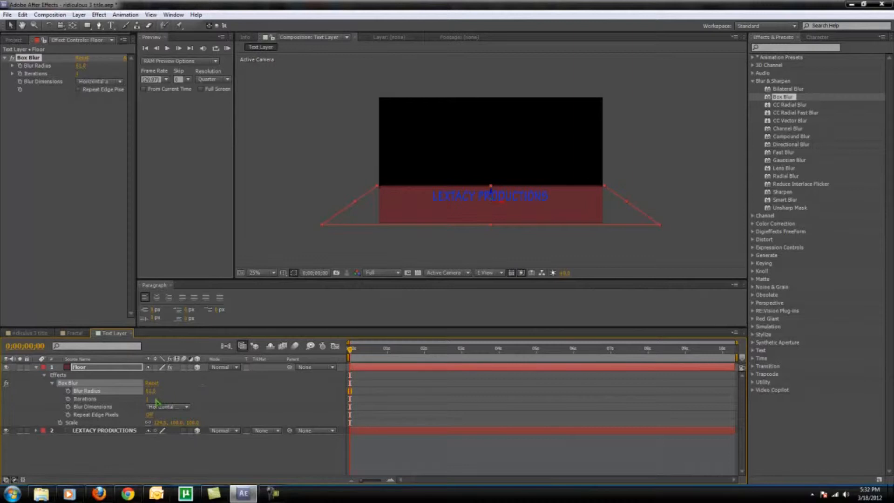
left_click(187, 408)
left_click(186, 439)
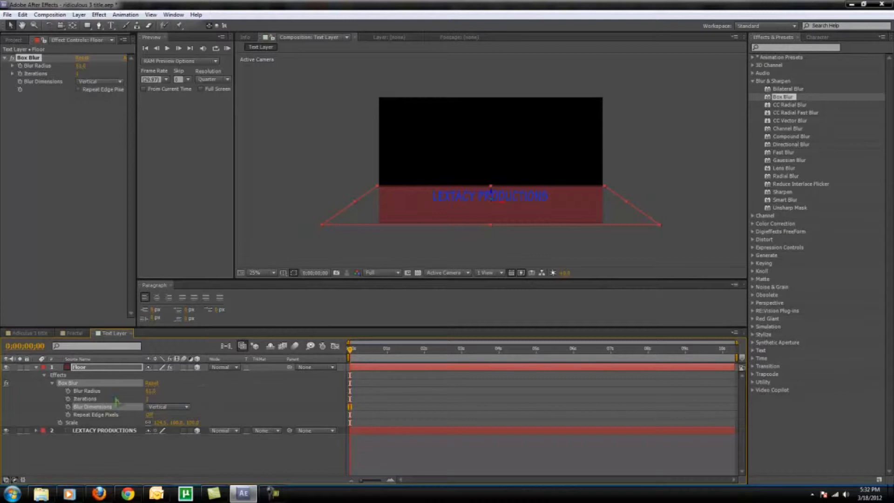
Set the Floor layer's opacity to 25%
left_click(79, 376)
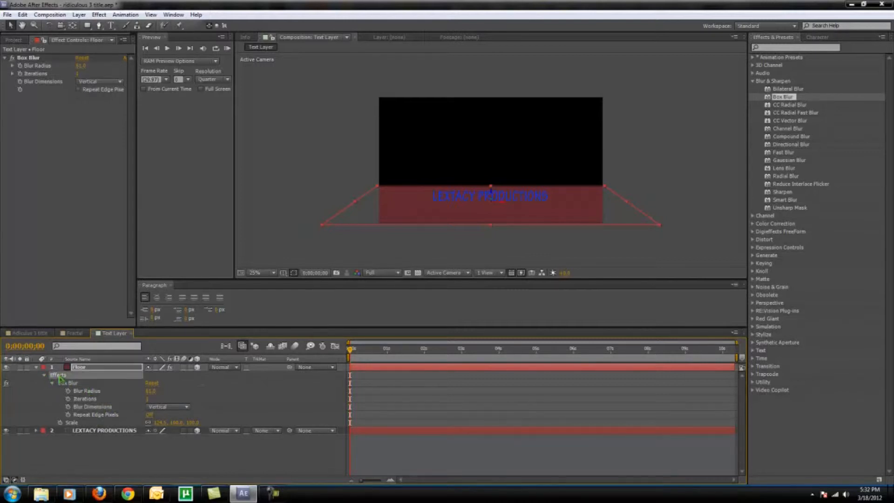
left_click(45, 377)
left_click(45, 375)
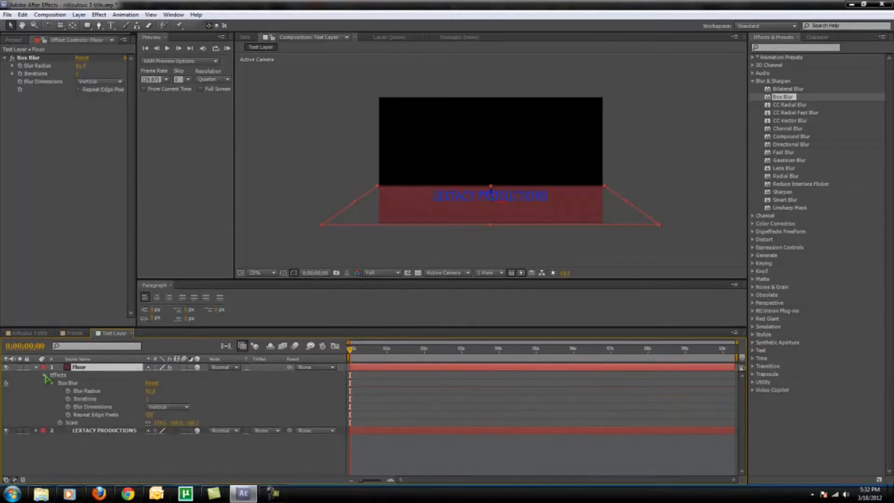
left_click(36, 368)
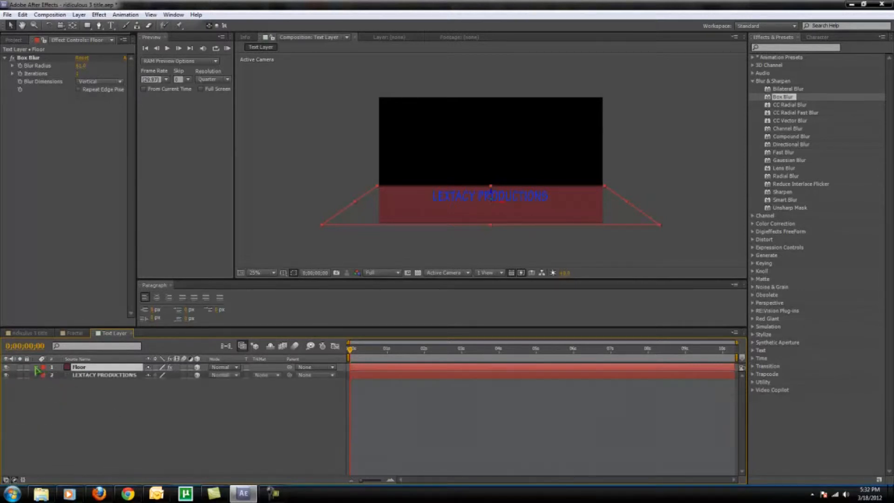
left_click(36, 367)
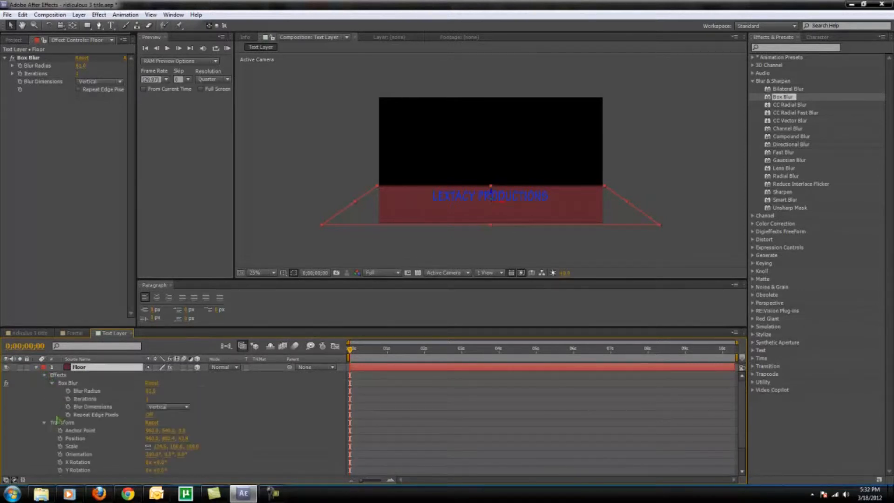
scroll(57, 419, "down", 2)
left_click(153, 456)
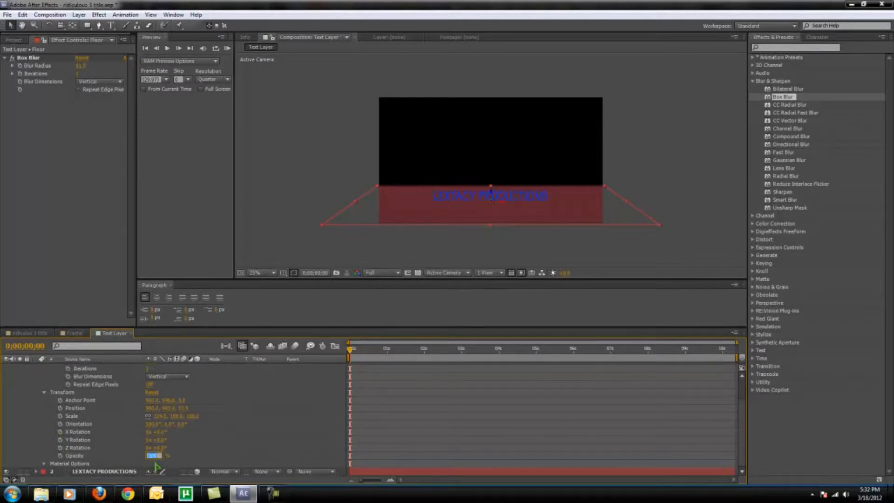
key("Return")
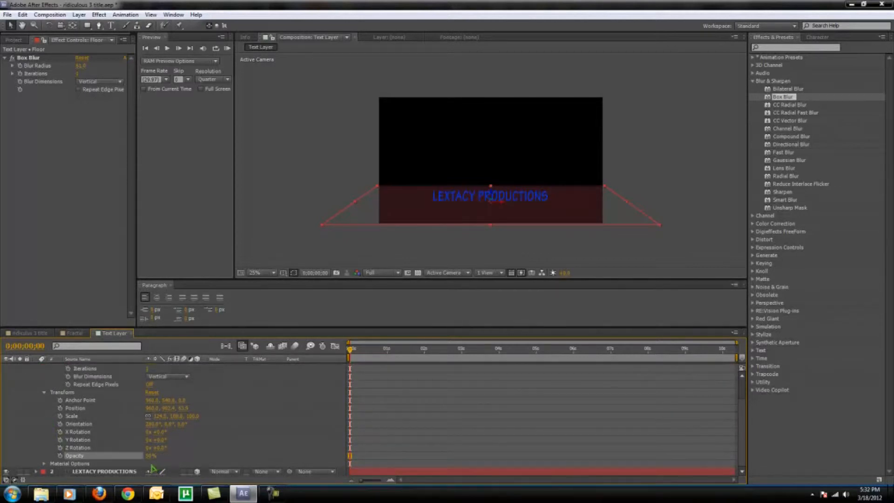
left_click(152, 456)
type("25")
key("Return")
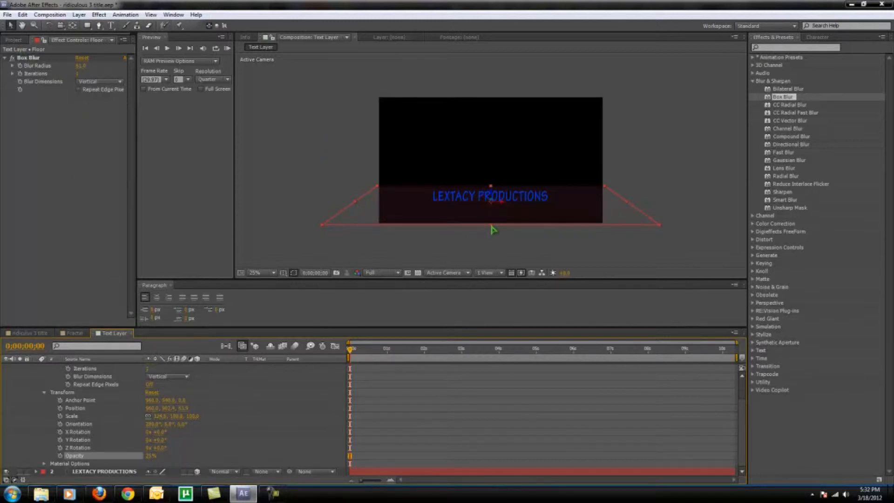
Scale the Floor layer up in depth and width so it extends well past the composition's near edge and sides
left_click_drag(494, 230, 495, 234)
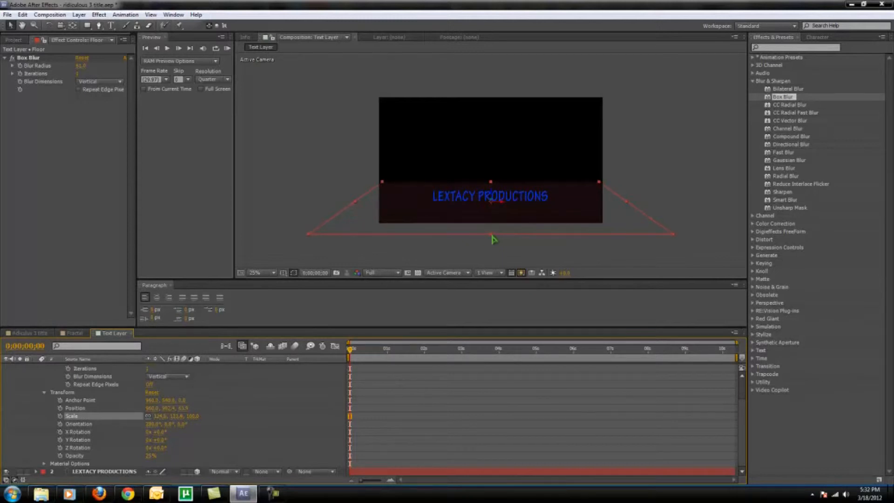
left_click_drag(494, 239, 494, 248)
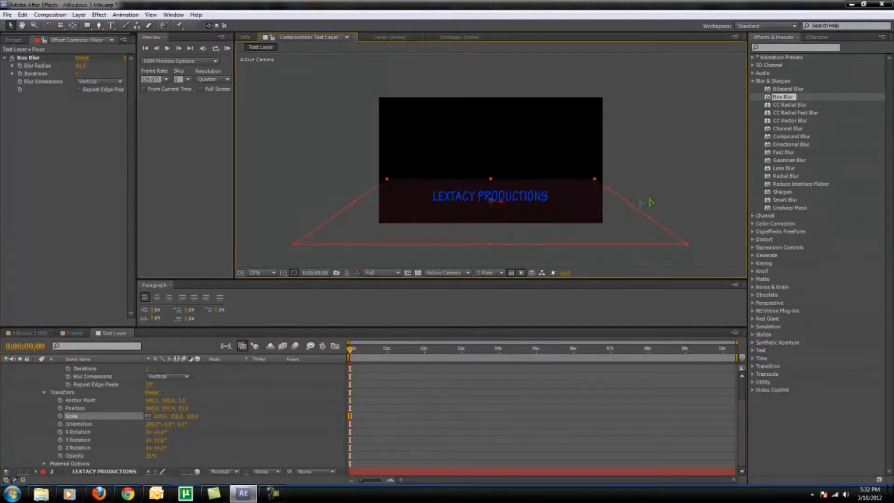
left_click_drag(632, 207, 642, 206)
Save a copy of the project in My Documents as ridiculous 3a title.aep
left_click(8, 15)
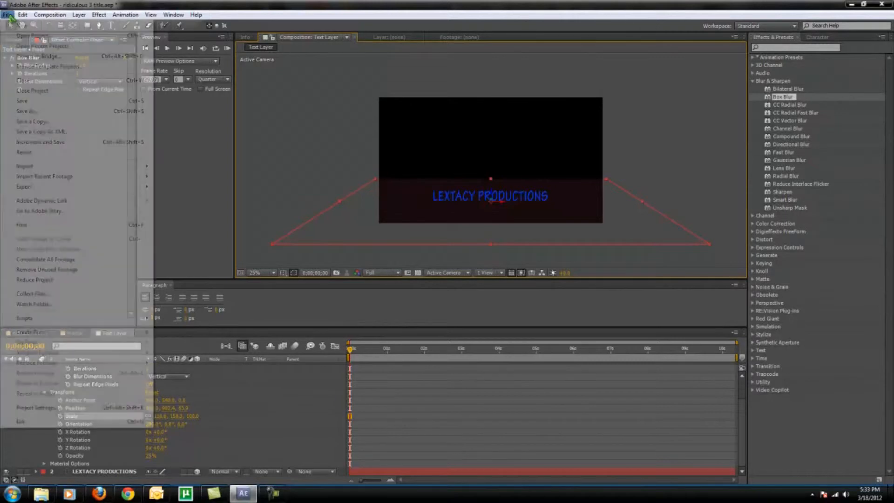
left_click(24, 111)
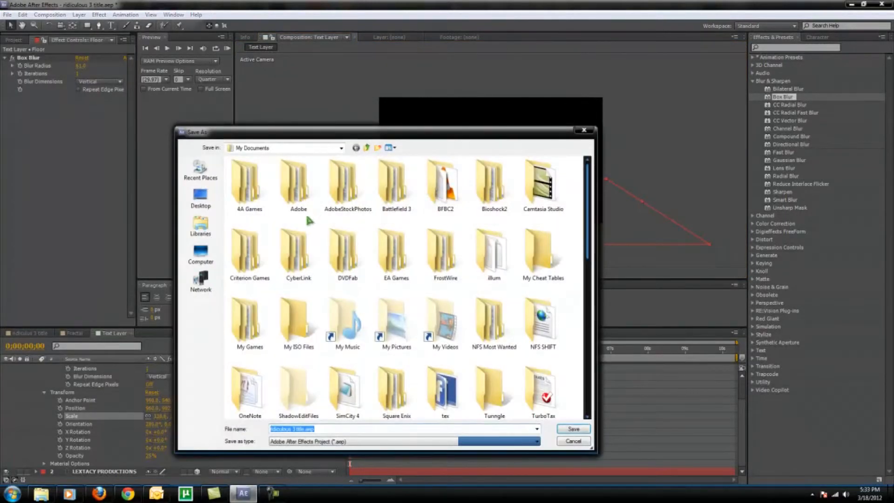
left_click(293, 429)
key("Right")
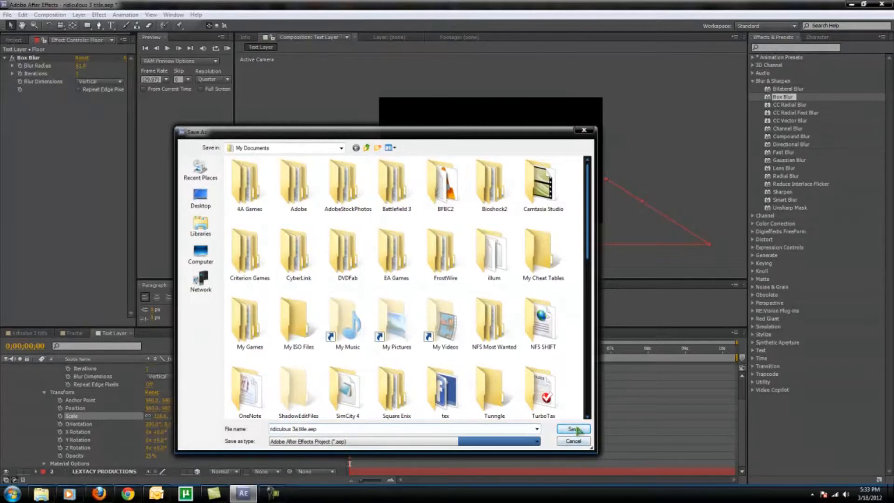
type("a")
left_click(574, 429)
left_click(475, 250)
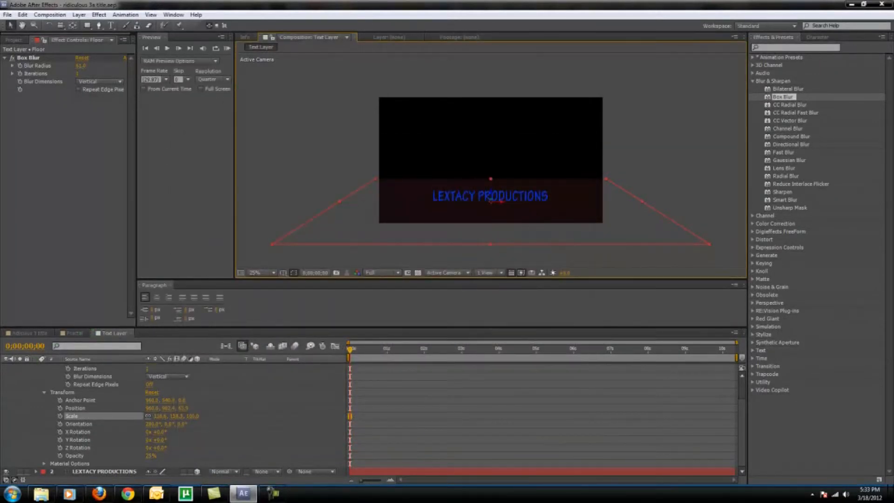
left_click(273, 494)
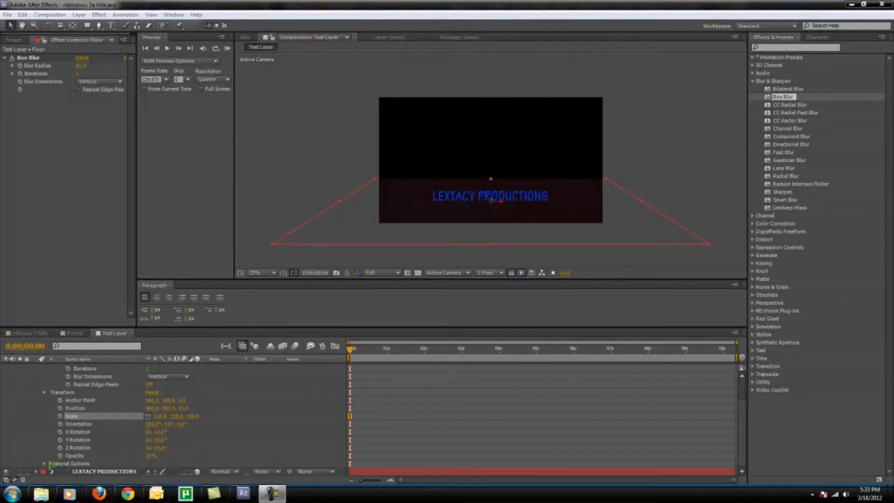
In the Floor's material options, change Diffuse and set Specular to 0% and Shininess to 100%
left_click(44, 464)
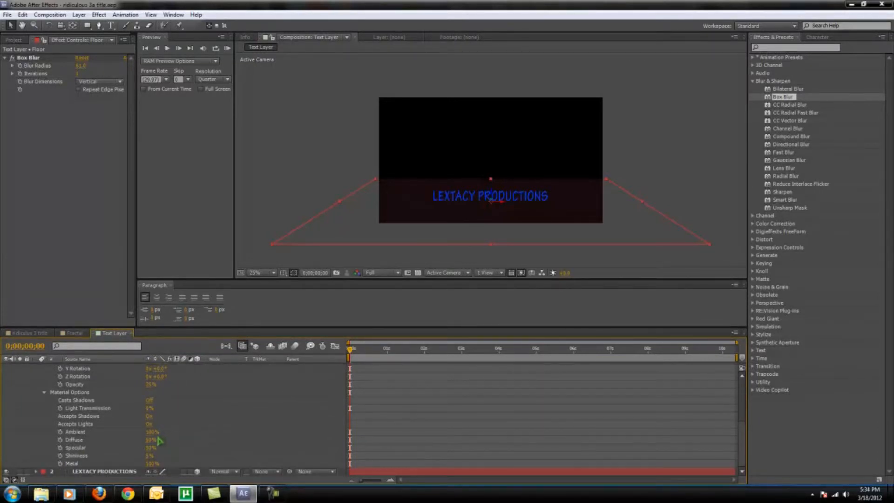
left_click(150, 440)
key("Return")
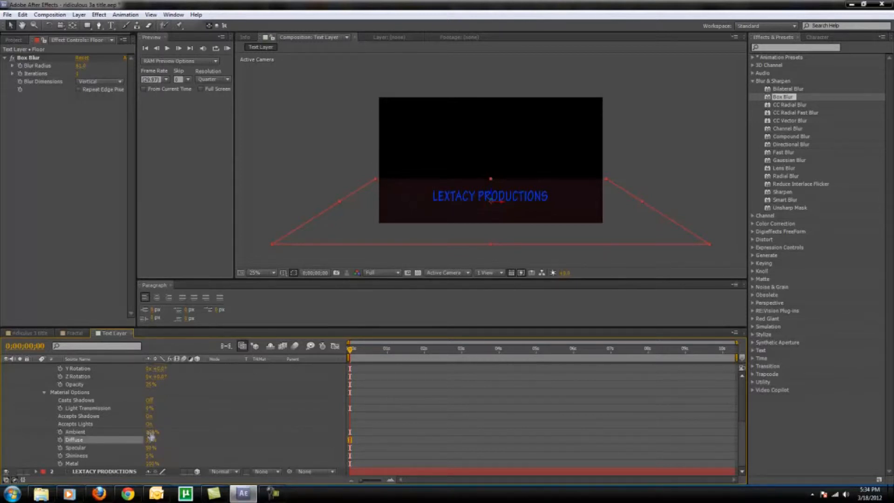
left_click(150, 448)
type("0")
key("Return")
left_click(149, 456)
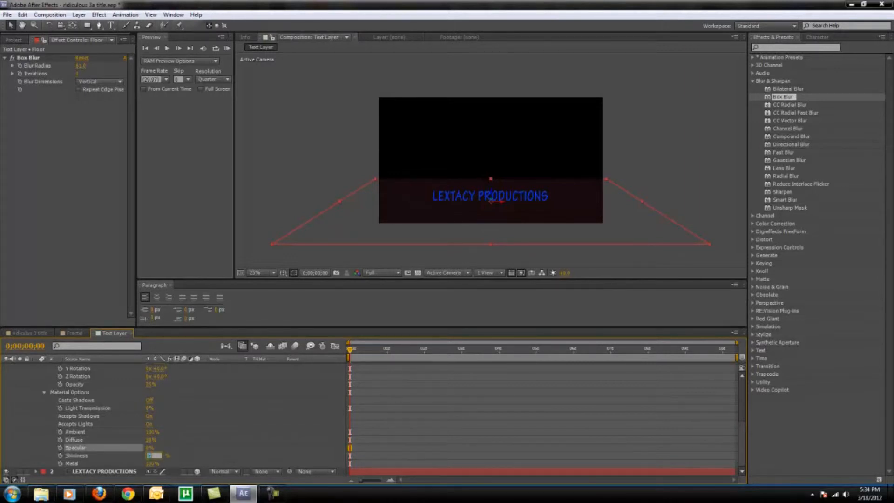
key("Return")
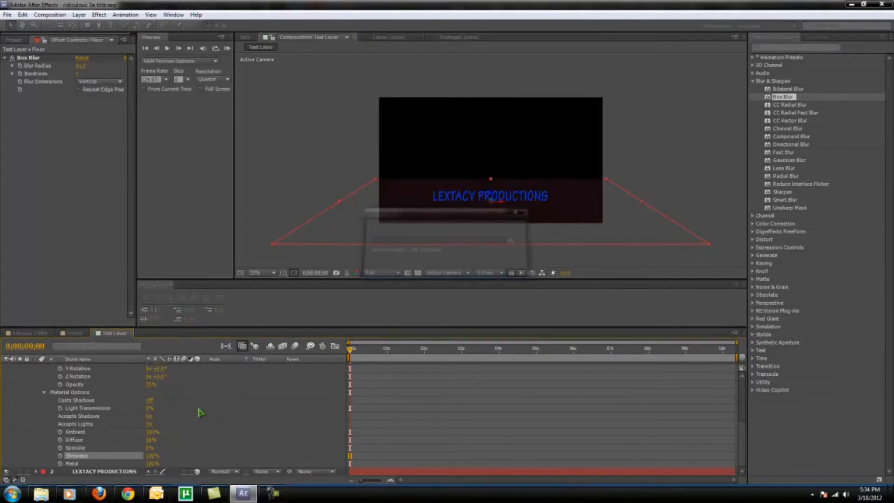
Add a two-node camera with the 35mm preset to the composition
left_click(79, 15)
mouse_move(93, 25)
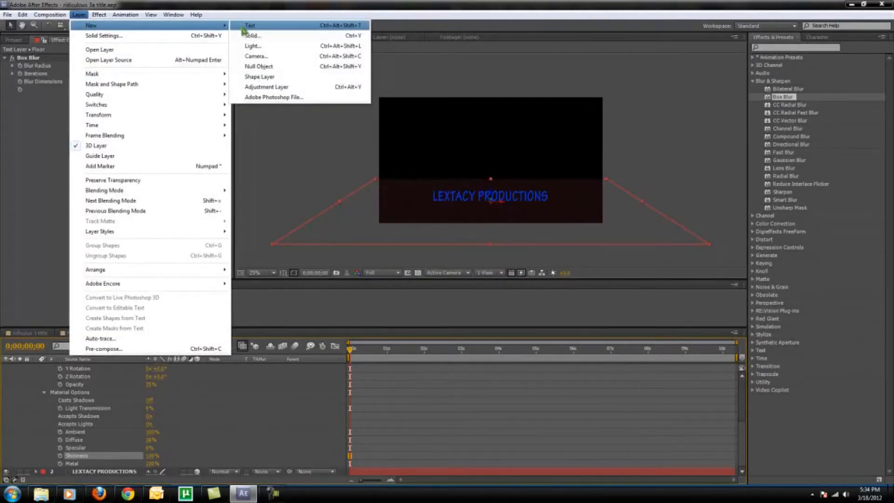
left_click(245, 56)
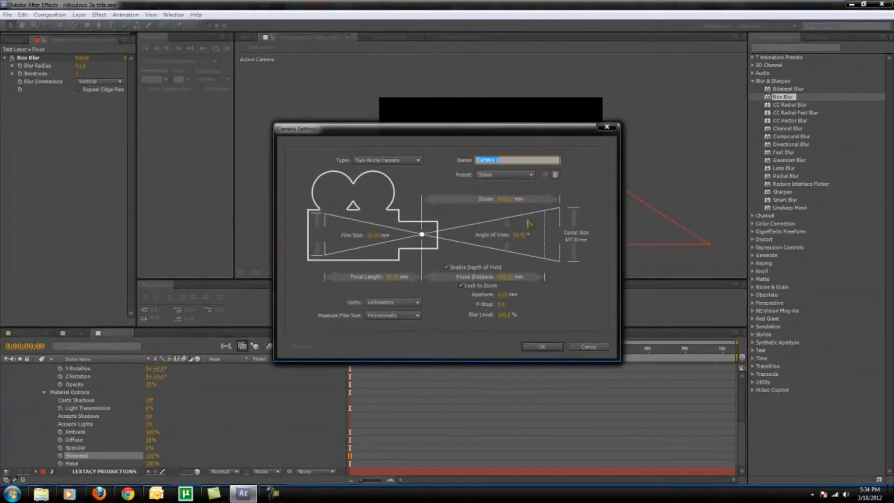
left_click(536, 347)
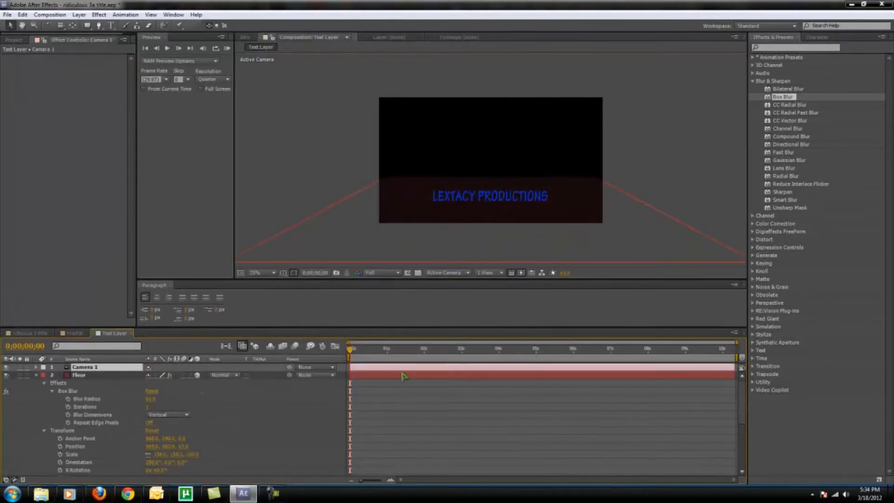
key("Delete")
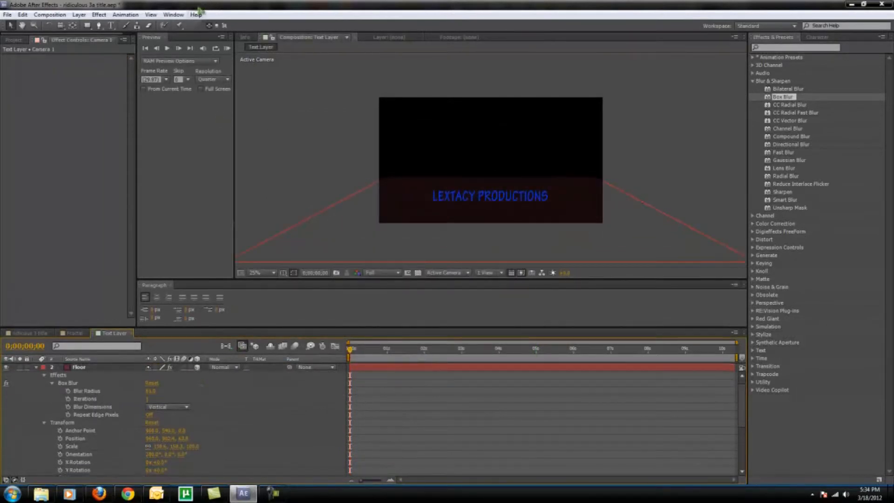
Add a purple point light named Light 1 that casts shadows to the composition
left_click(79, 14)
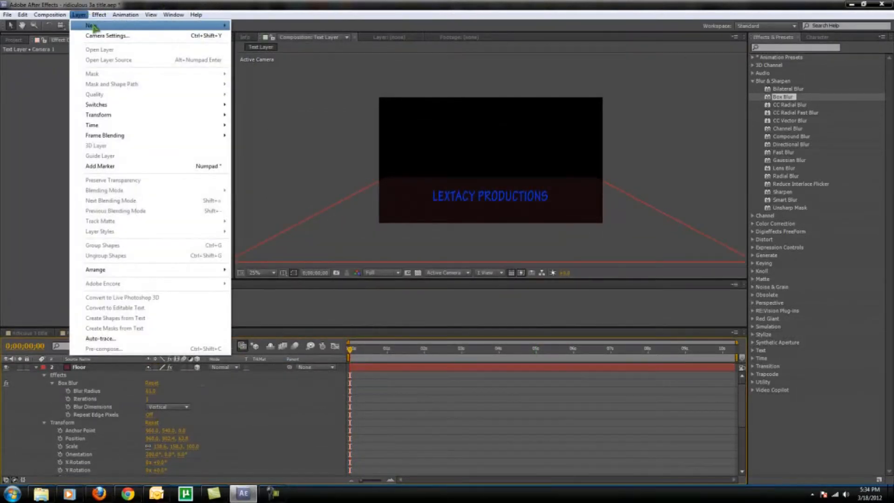
mouse_move(86, 20)
left_click(251, 45)
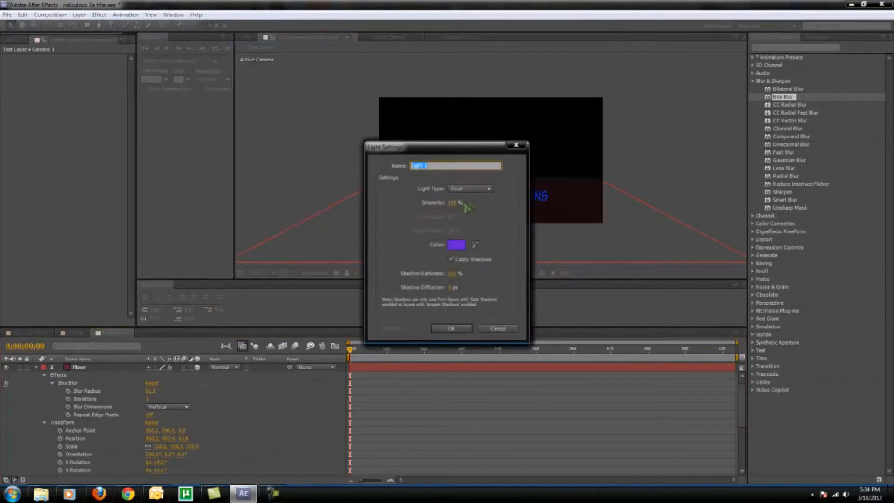
left_click(456, 245)
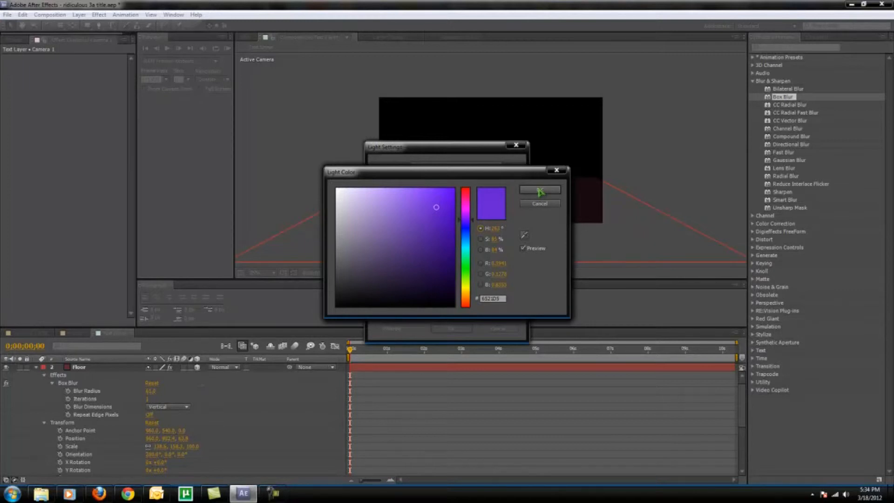
left_click(539, 191)
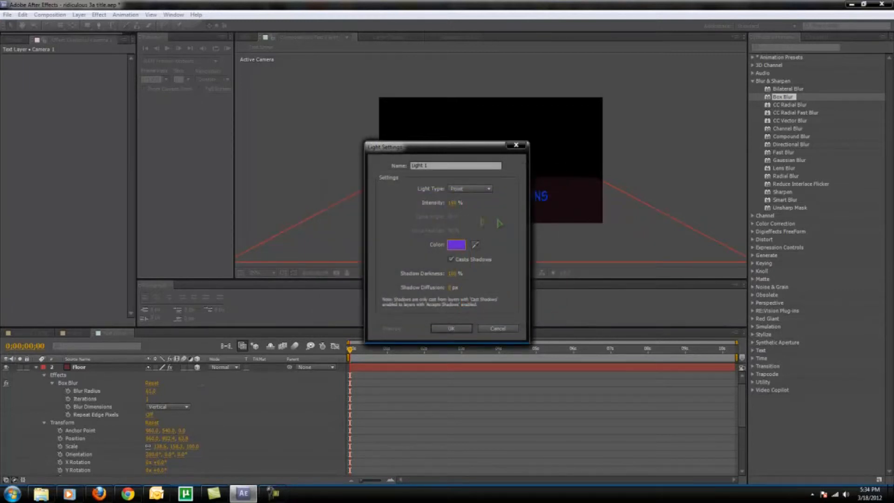
left_click_drag(444, 151, 298, 146)
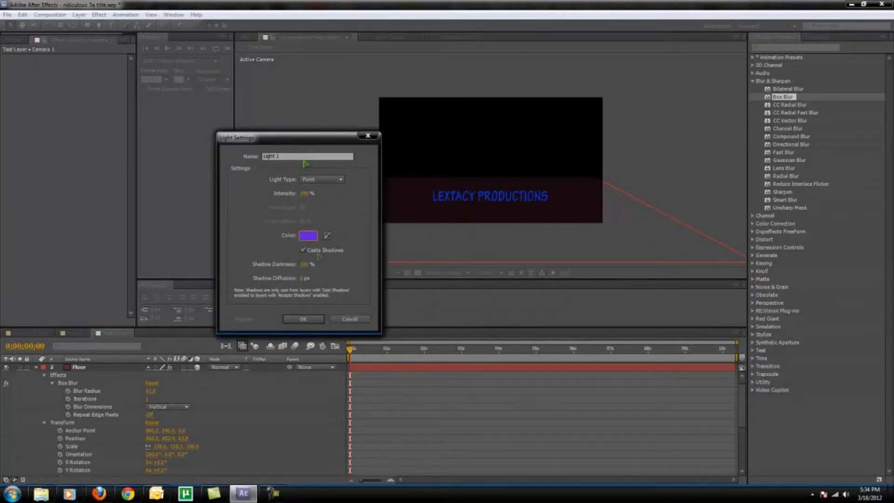
left_click(303, 319)
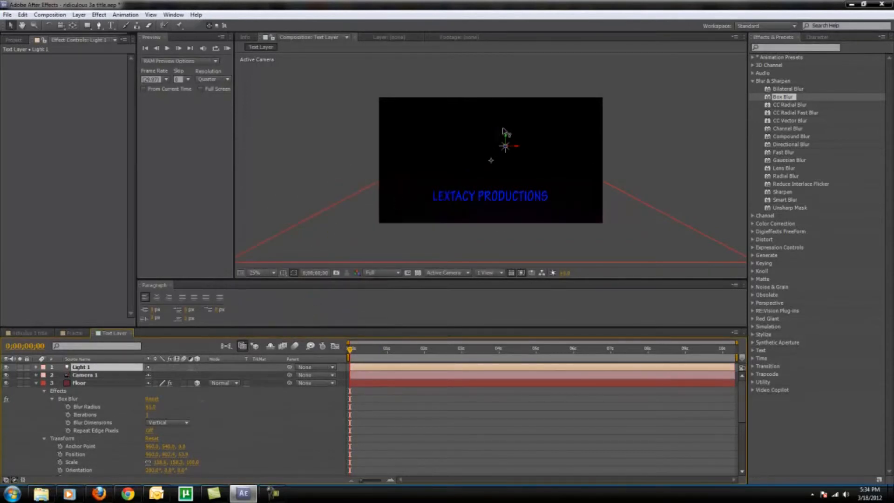
Center the light horizontally and move it back in depth to directly above the text, using the Left, Top and Active Camera views
mouse_move(517, 146)
left_mouse_down()
mouse_move(499, 149)
mouse_move(508, 150)
left_mouse_up()
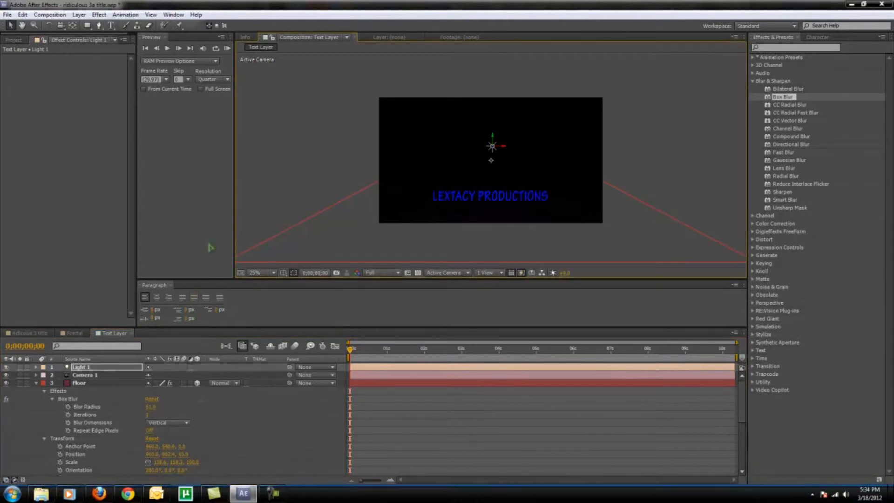
left_click(392, 275)
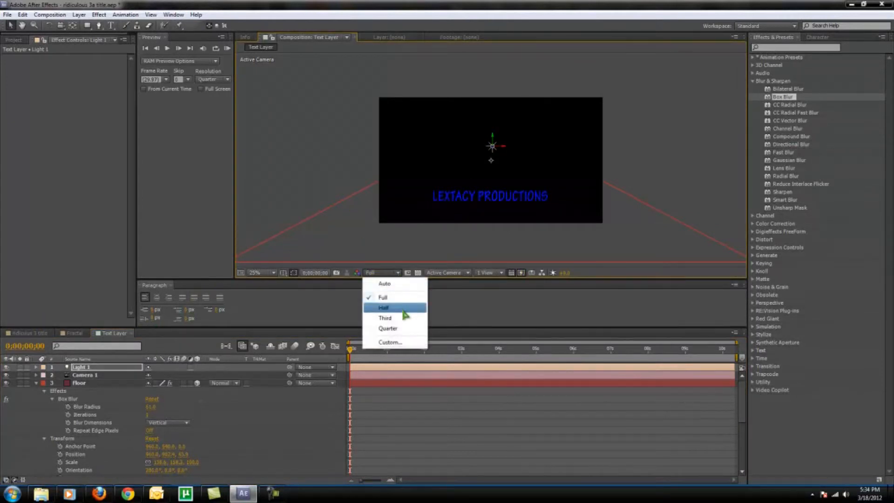
left_click(462, 274)
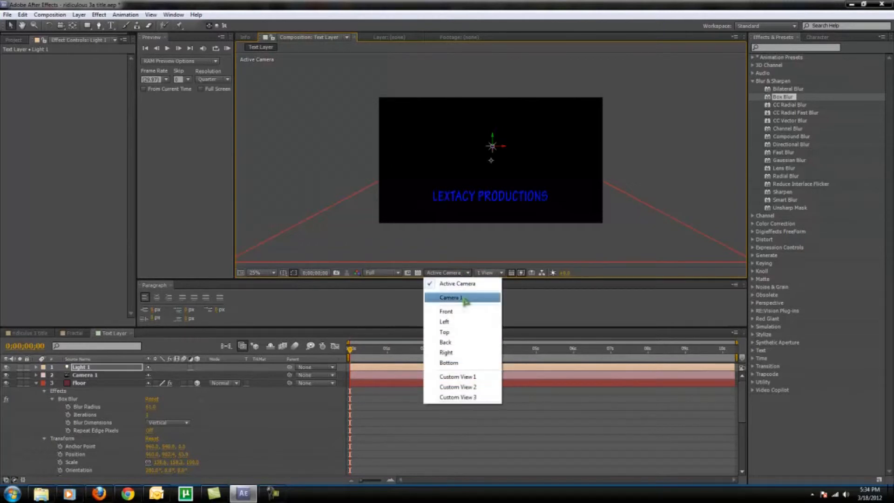
left_click(462, 327)
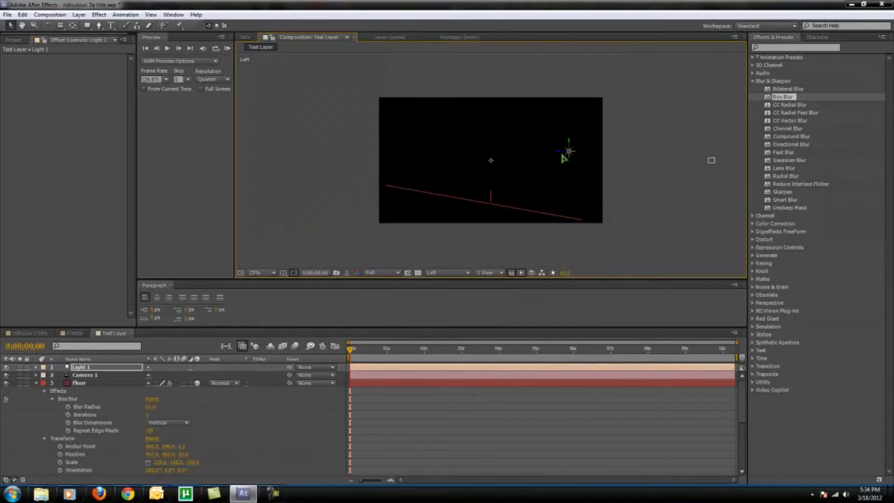
left_click_drag(562, 155, 485, 155)
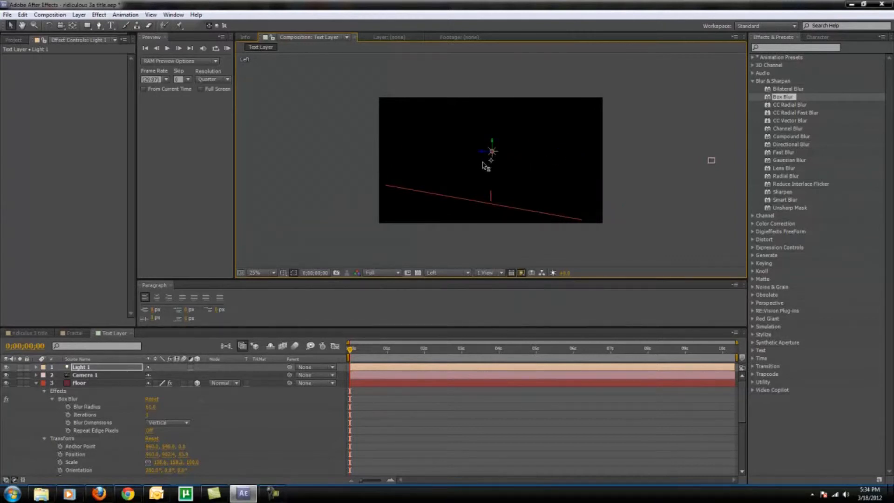
left_click(465, 273)
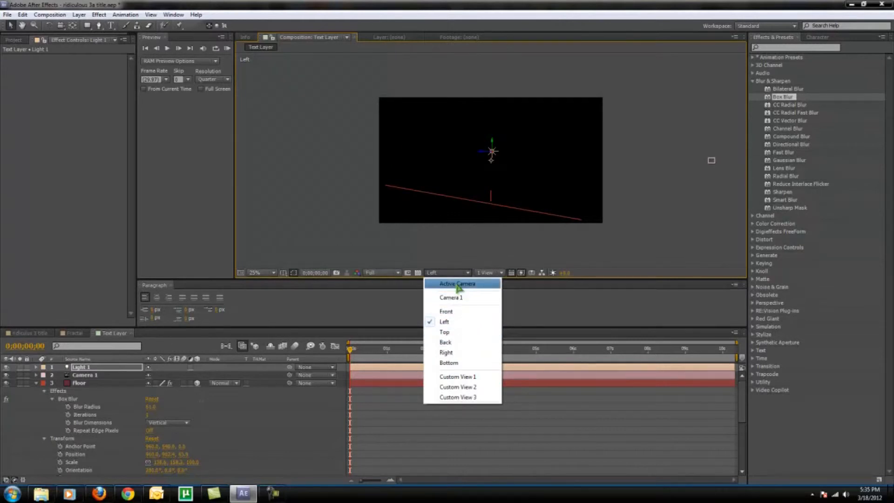
left_click(458, 332)
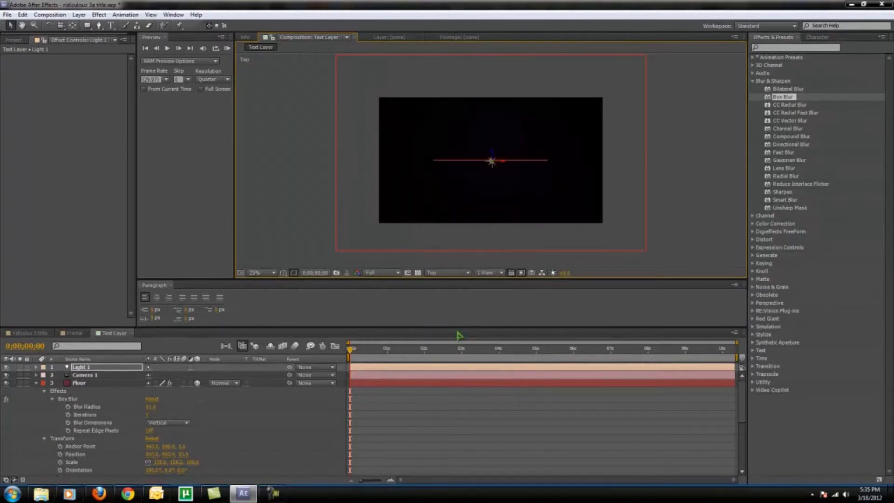
left_click(465, 273)
left_click(461, 282)
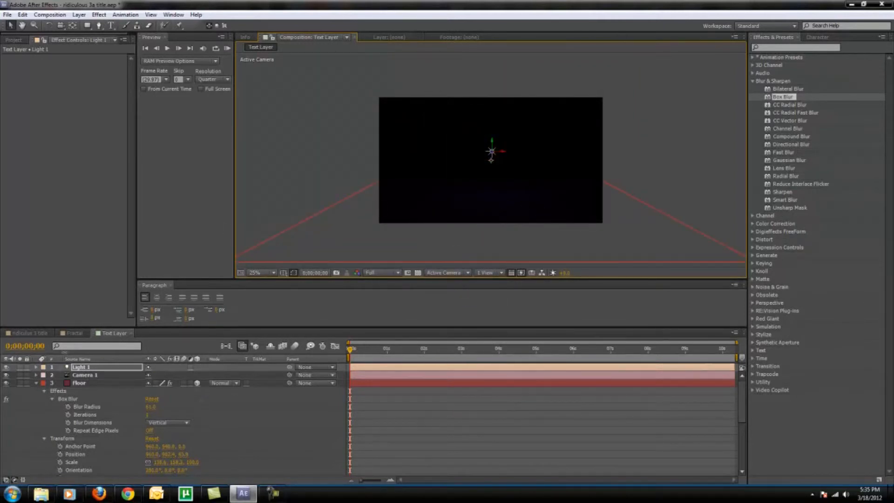
Raise the light's intensity to about 1040% so it brightens the floor and text, and save the project
left_click(36, 367)
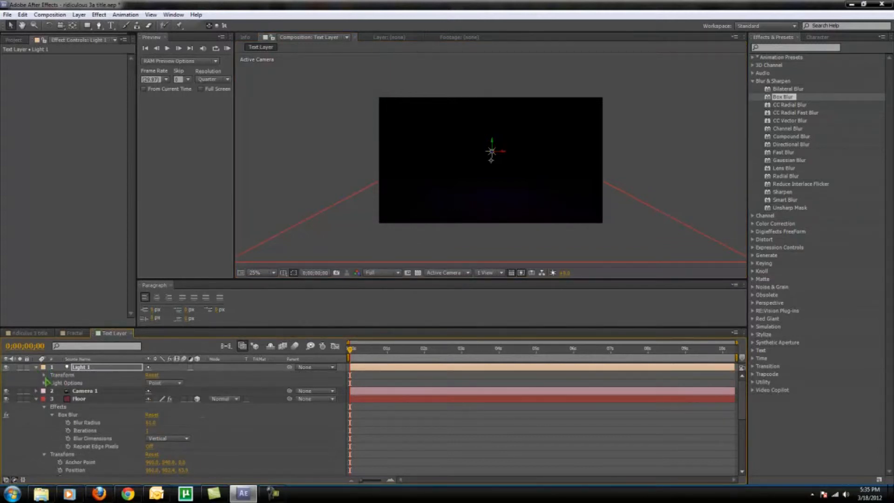
left_click(45, 376)
left_click(44, 392)
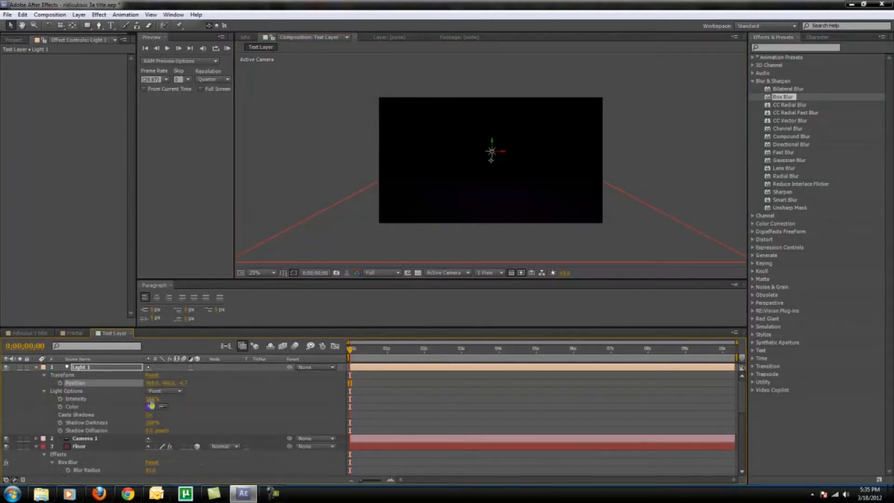
left_click_drag(153, 399, 226, 396)
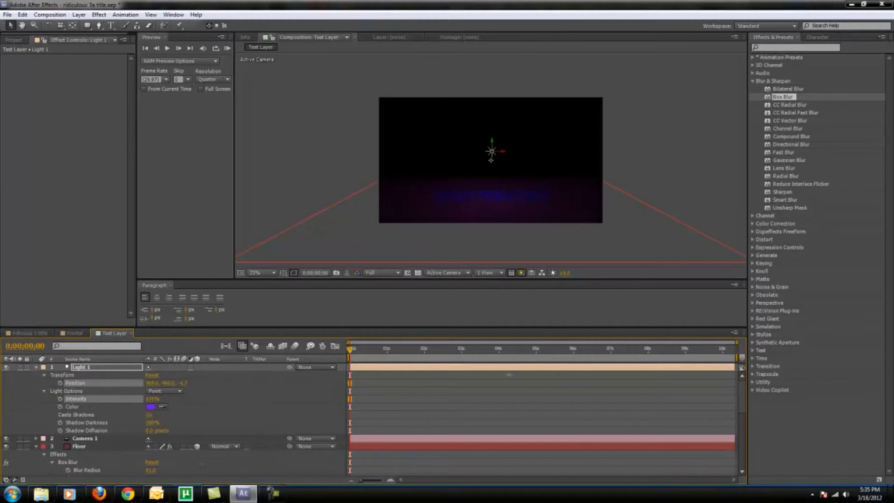
left_click_drag(893, 374, 893, 374)
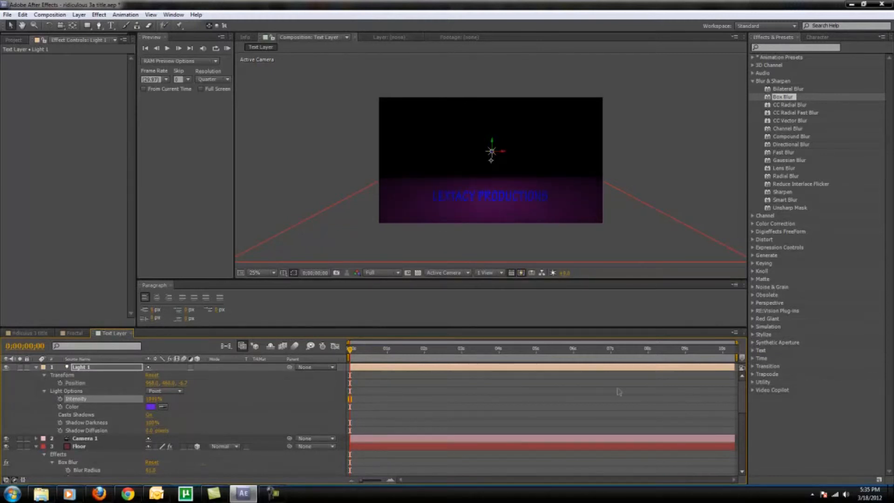
key("ctrl+s")
Apply the Stylize Glow effect to the LEXTACY PRODUCTIONS text layer
scroll(91, 401, "down", 5)
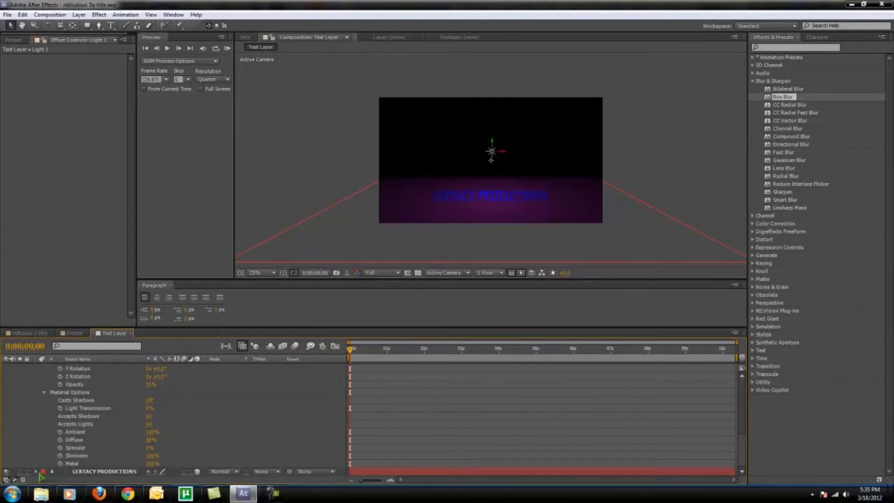
left_click(37, 472)
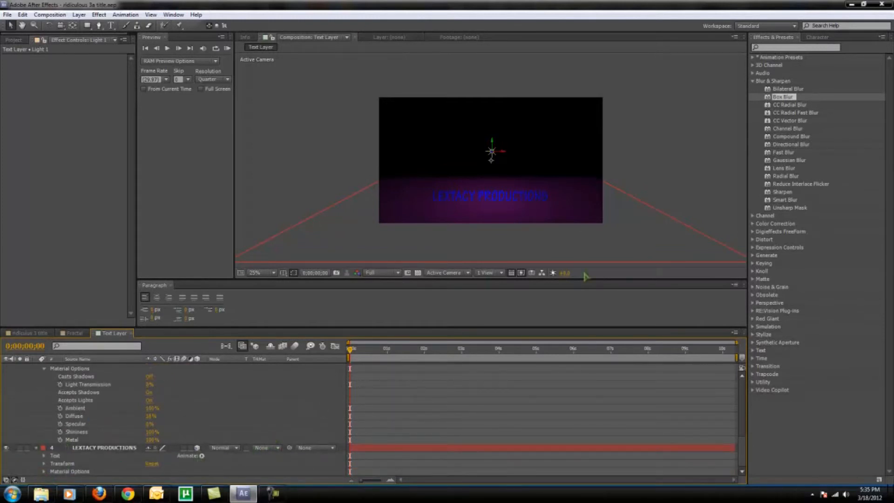
left_click(754, 336)
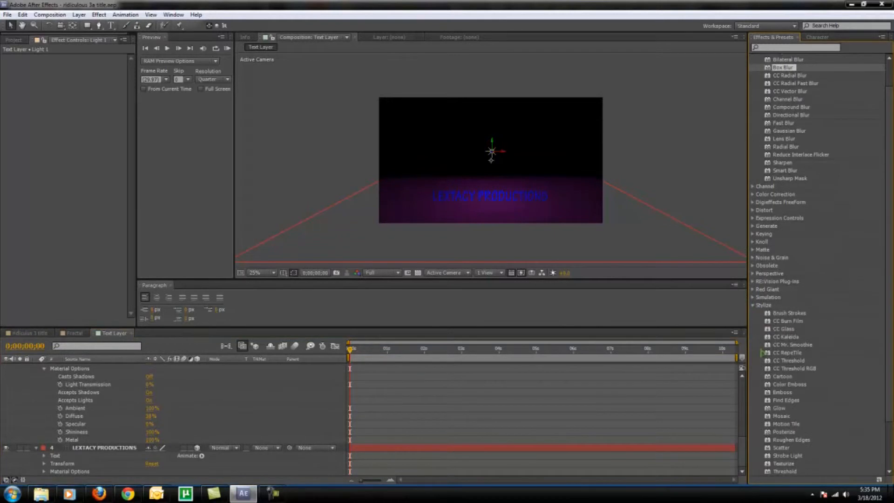
left_click_drag(779, 408, 105, 448)
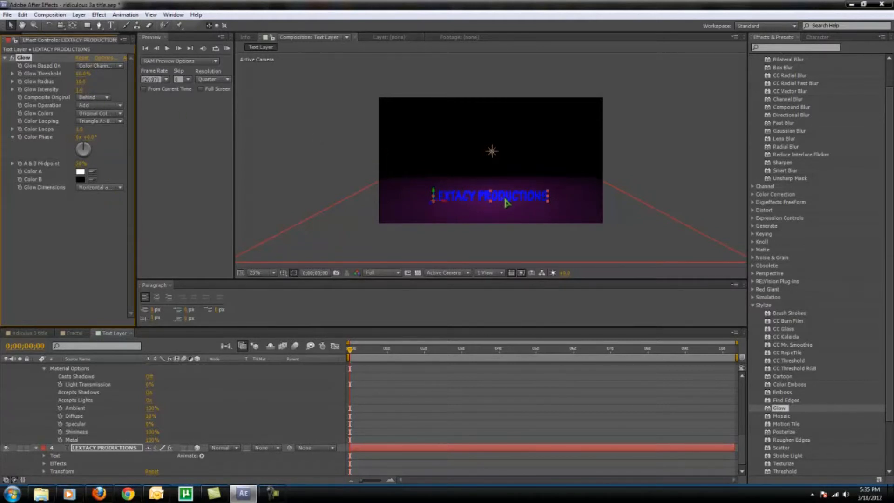
Apply Video Copilot's VC Reflect to the text layer and set the vertical value of its Floor Position to 890
scroll(504, 195, "up", 2)
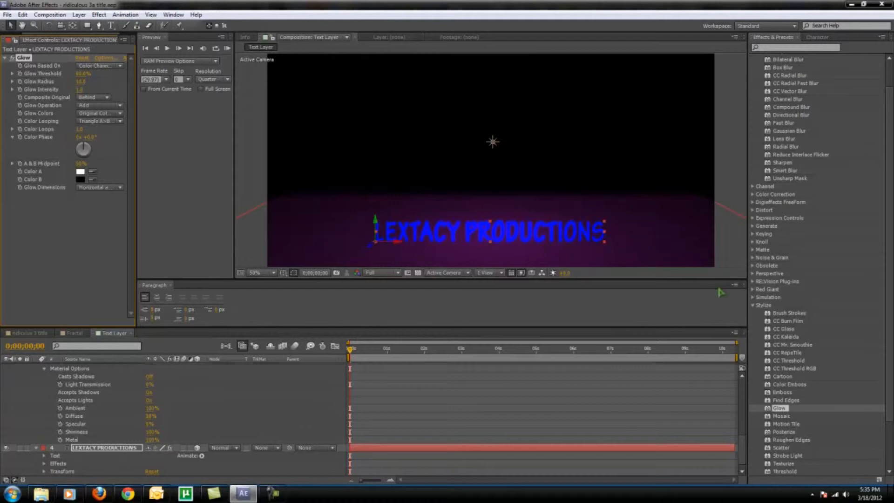
scroll(815, 373, "down", 3)
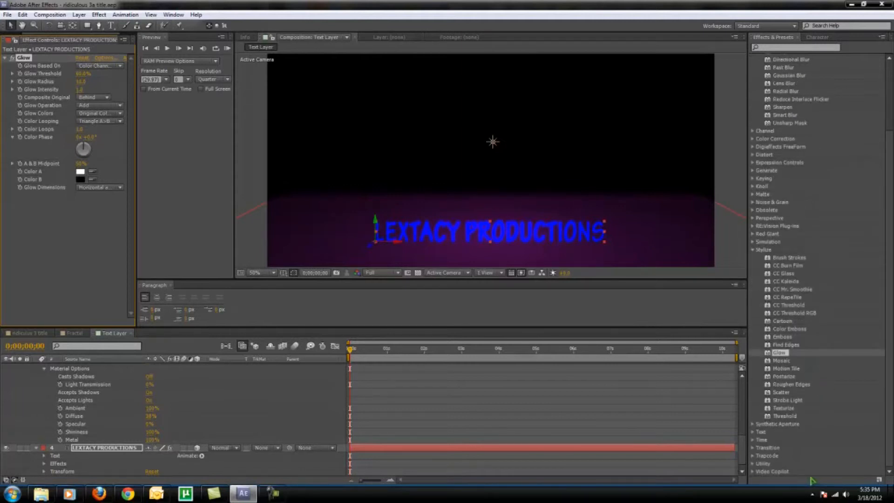
left_click(753, 472)
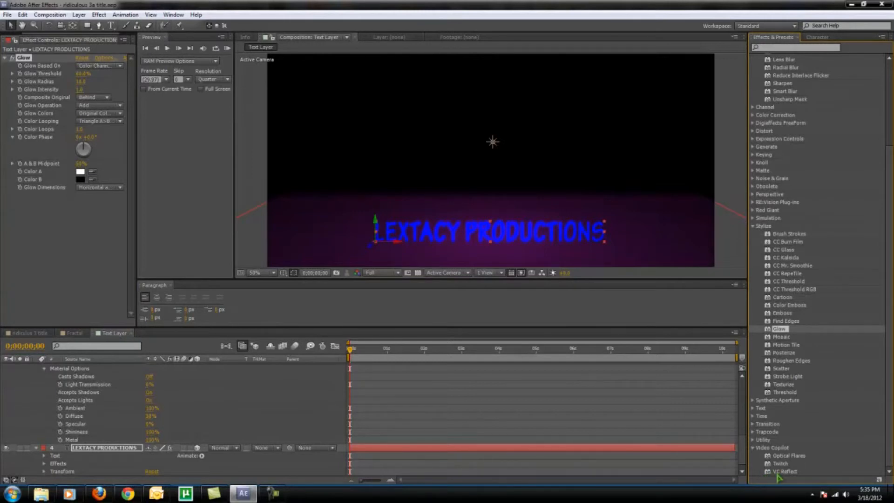
left_click_drag(781, 475, 101, 455)
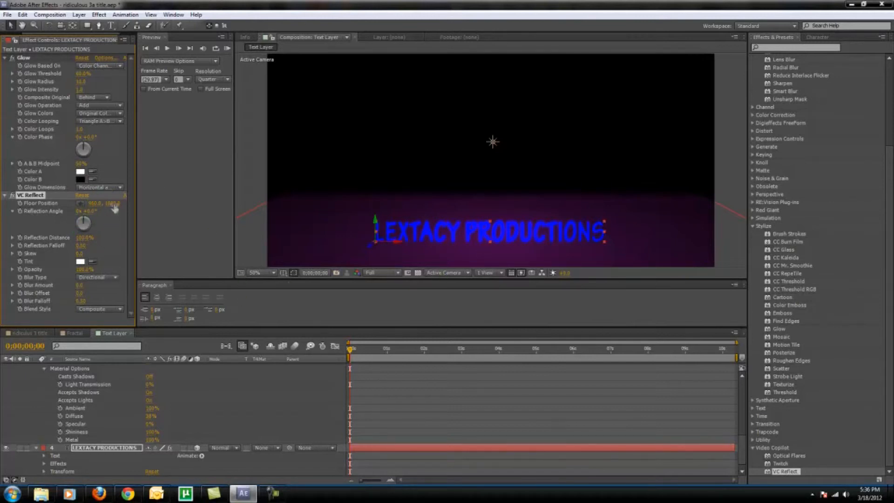
left_click_drag(112, 203, 60, 203)
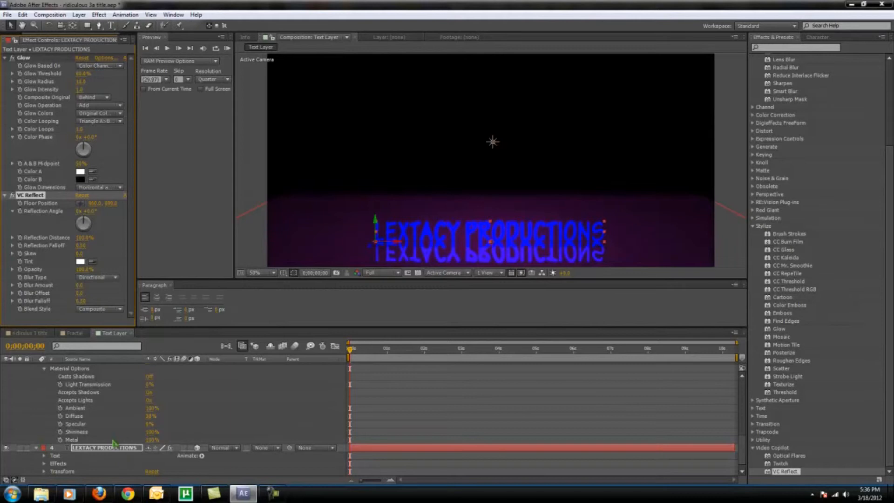
Scale the Floor layer up so its far edge reaches both sides of the composition
scroll(93, 380, "up", 5)
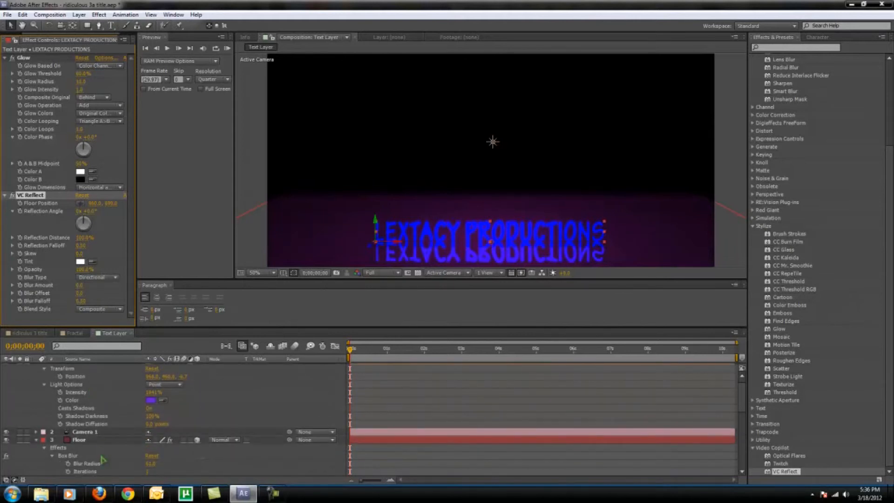
left_click(79, 440)
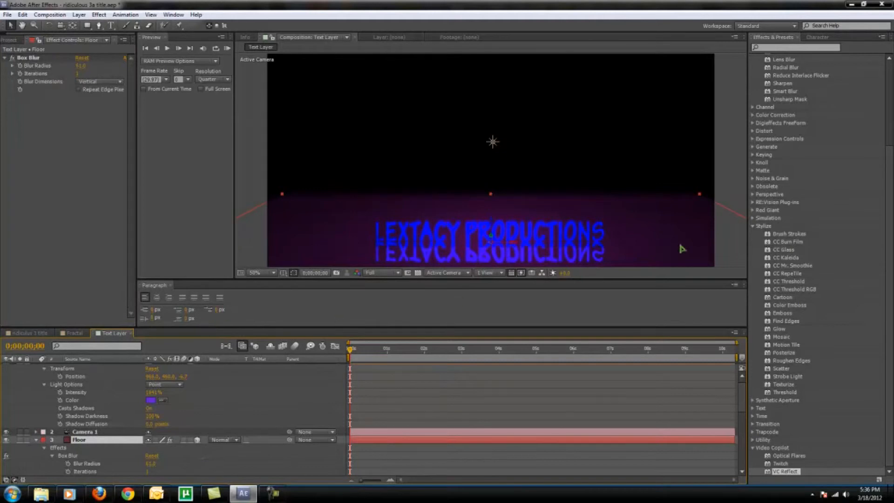
left_click_drag(708, 186, 717, 179)
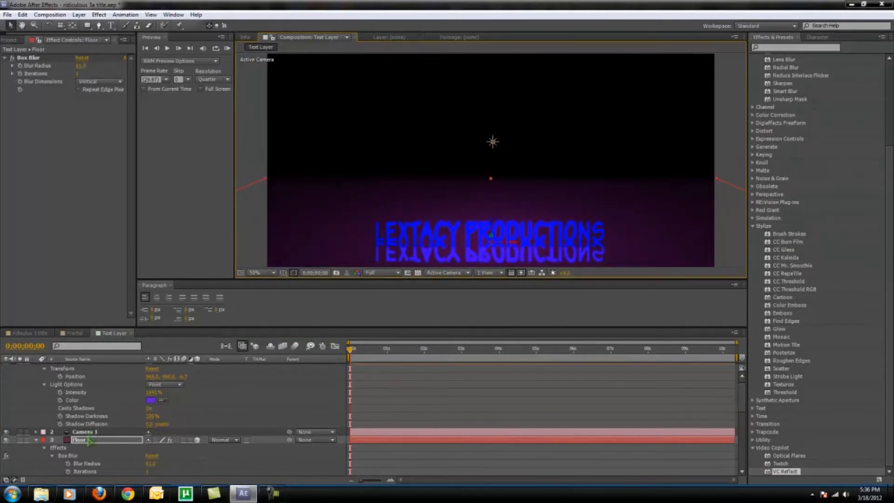
Move the LEXTACY PRODUCTIONS text layer slightly upward along its vertical axis
scroll(88, 422, "up", 1)
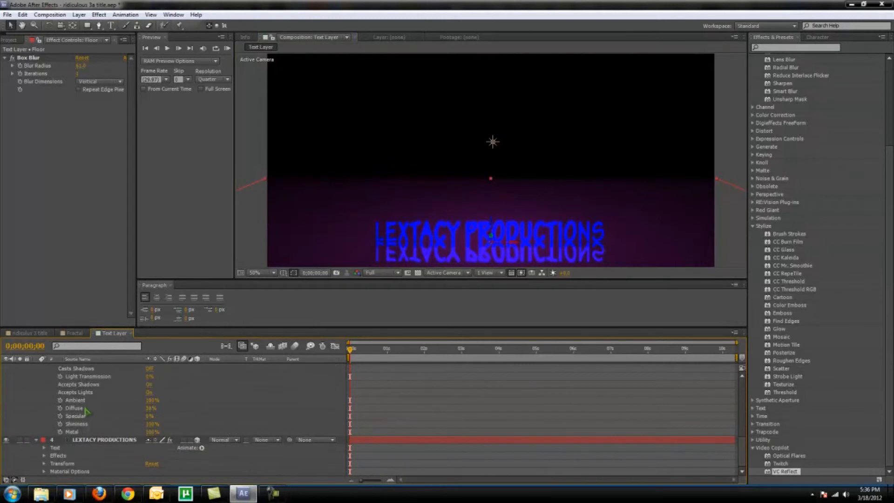
left_click(97, 441)
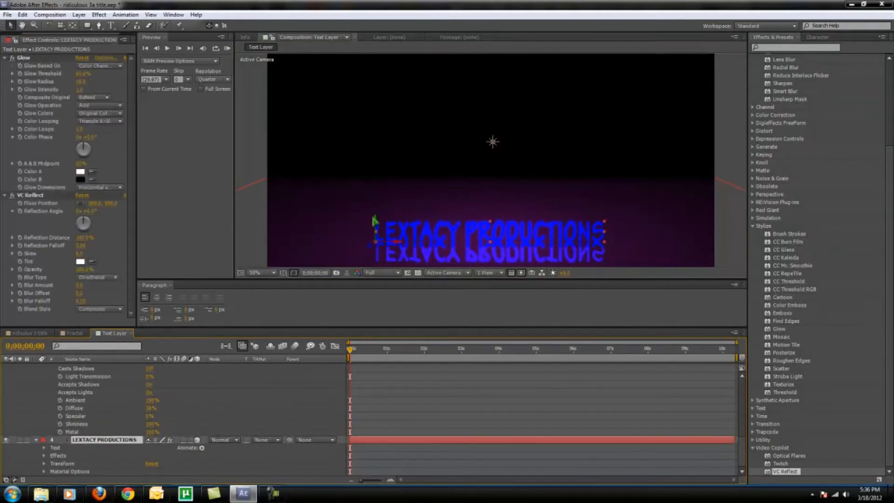
left_click_drag(380, 225, 377, 214)
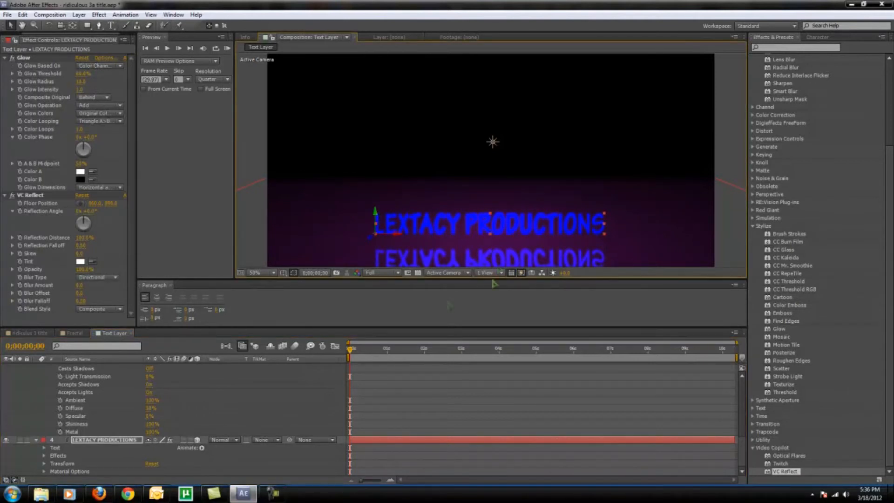
Reveal the text layer's VC Reflect settings and lower the vertical value of Floor Position to about 832
left_click(45, 456)
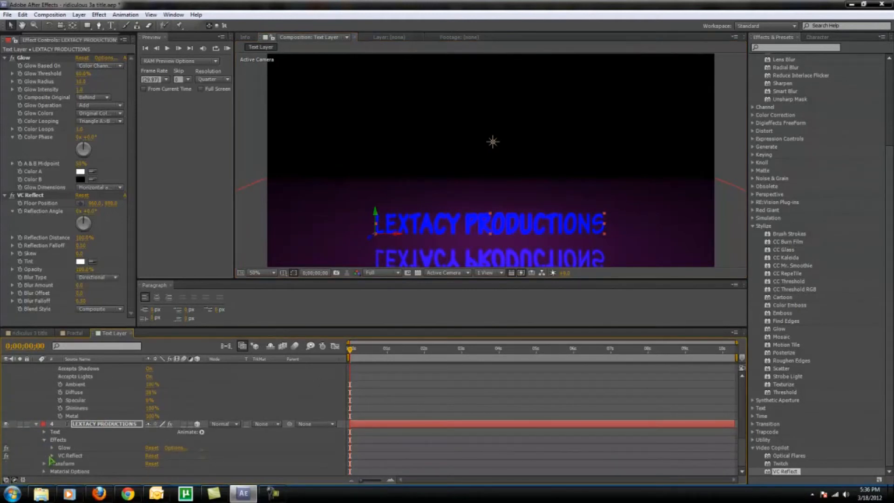
left_click(52, 456)
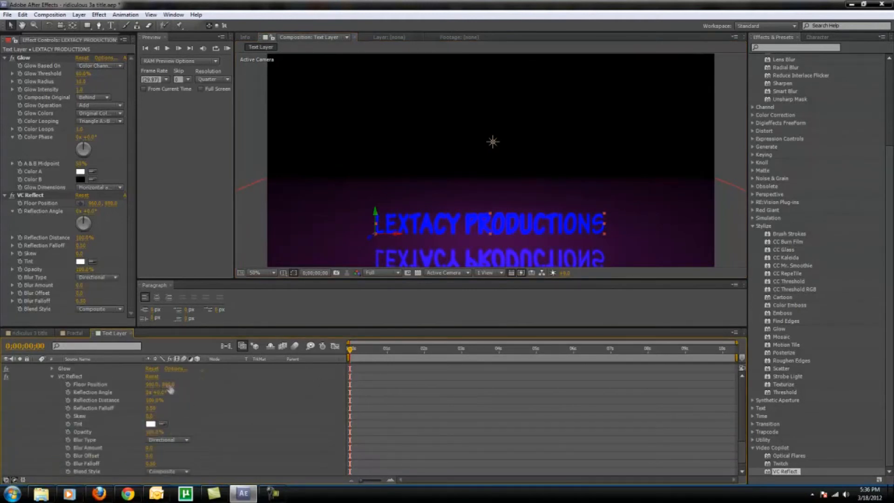
left_click_drag(169, 386, 131, 392)
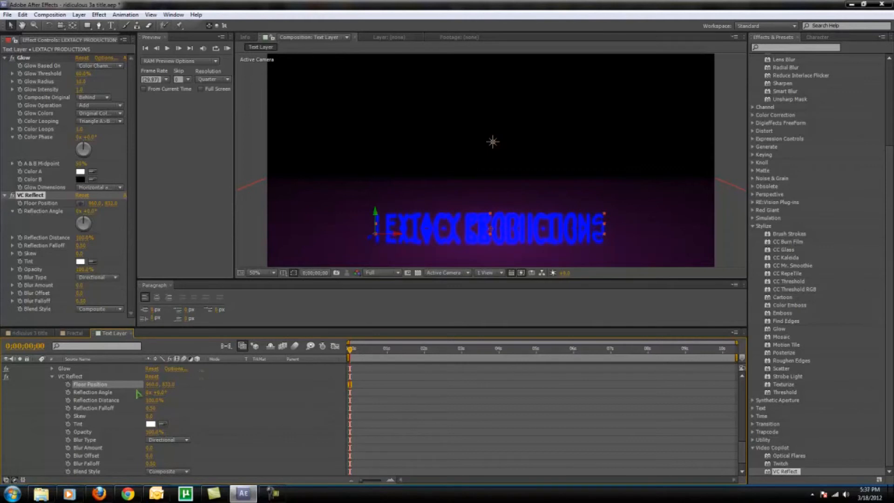
Move the LEXTACY PRODUCTIONS text layer slightly higher along its vertical axis
scroll(102, 396, "up", 5)
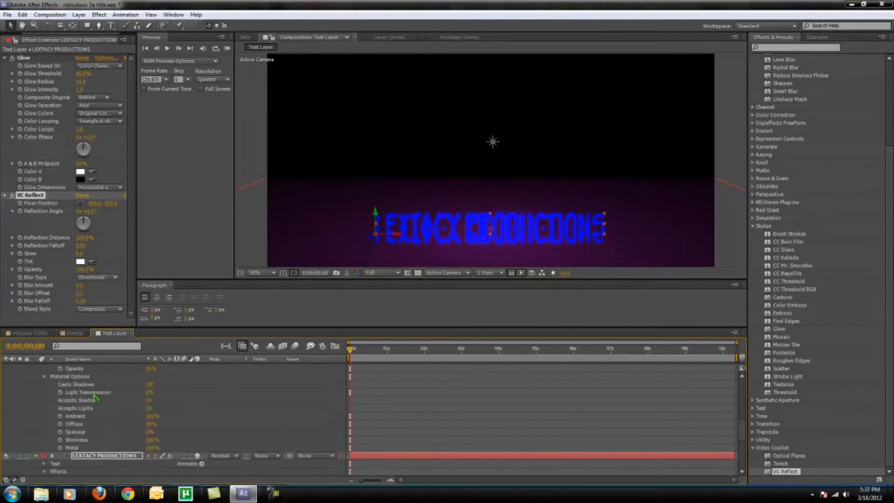
scroll(96, 397, "down", 1)
left_click(105, 448)
left_click_drag(378, 217, 380, 213)
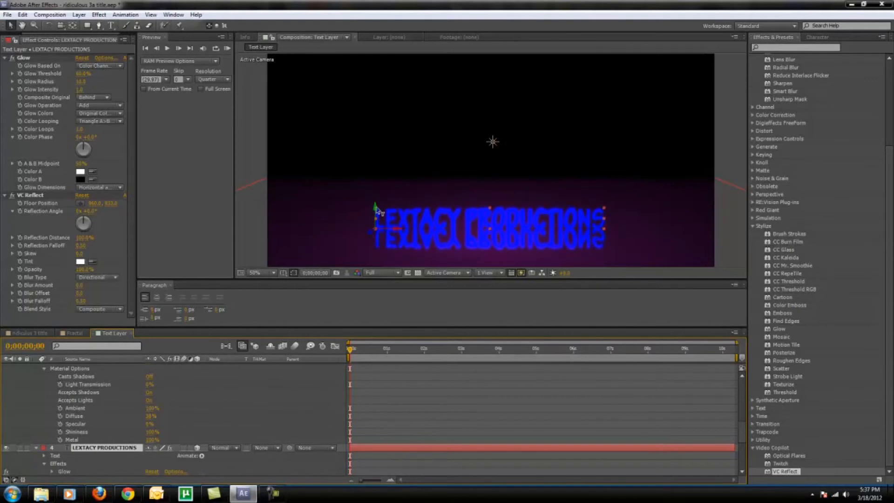
left_click_drag(378, 208, 379, 206)
Fine-tune the vertical value of VC Reflect's Floor Position to 826 and save the project
scroll(130, 451, "down", 4)
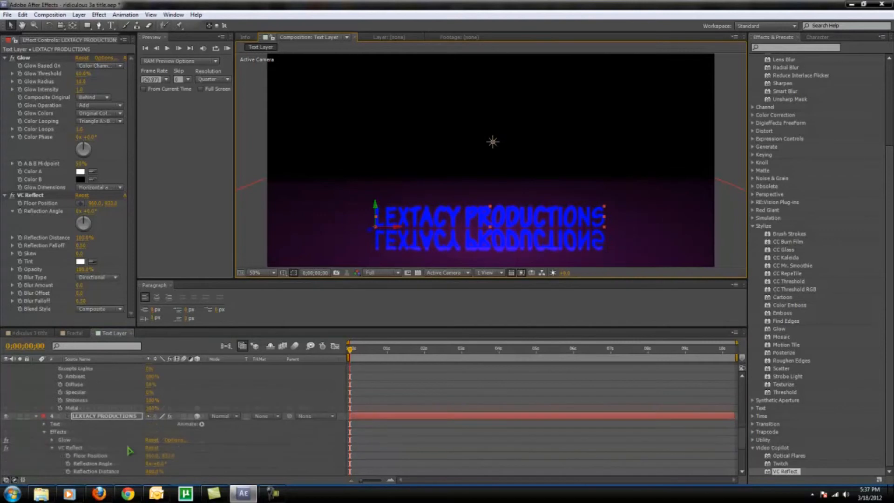
scroll(130, 451, "down", 4)
left_click(90, 424)
left_click_drag(163, 424, 161, 424)
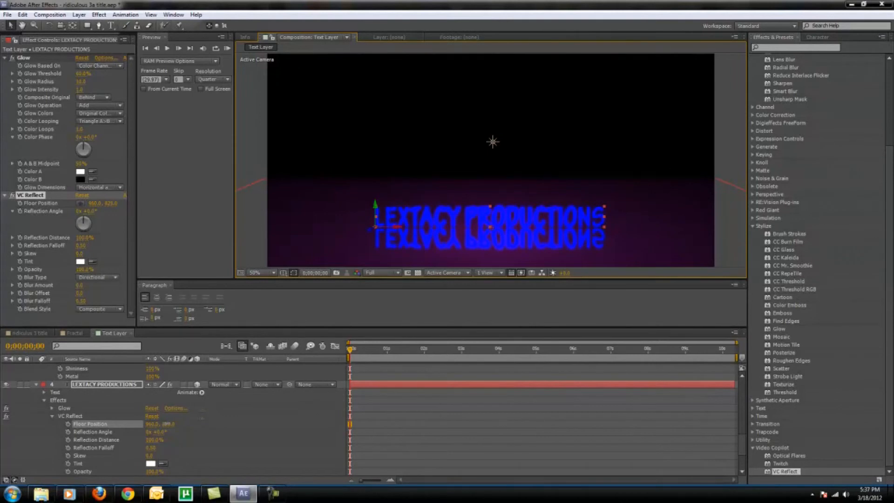
left_click_drag(163, 424, 166, 425)
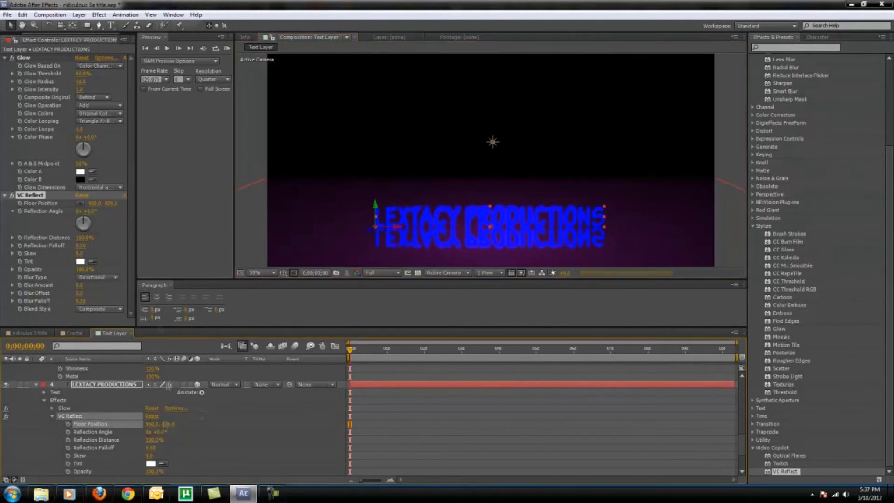
key("ctrl+s")
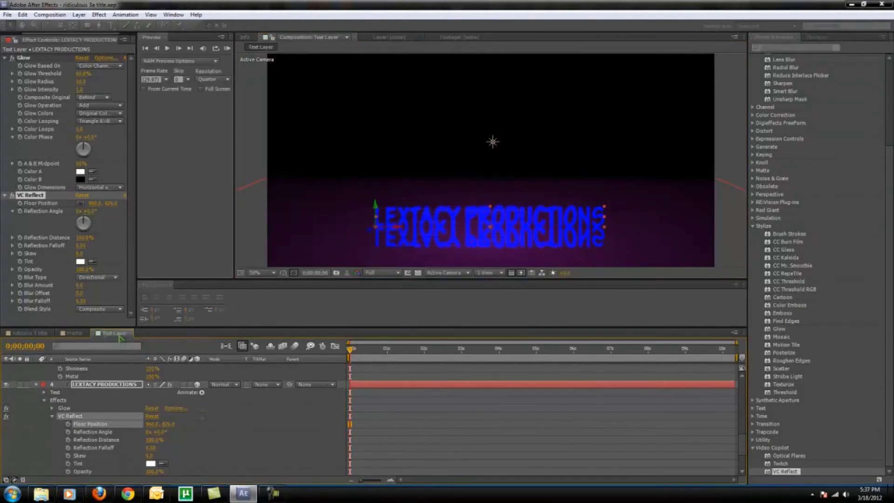
Raise the Blur Falloff of the text's VC Reflect effect to about 0.14
scroll(69, 415, "down", 2)
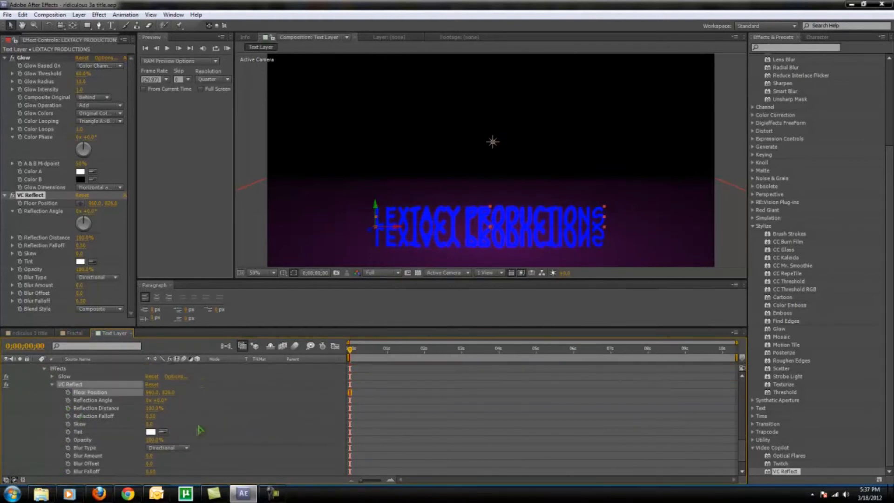
scroll(188, 435, "down", 1)
scroll(178, 434, "down", 1)
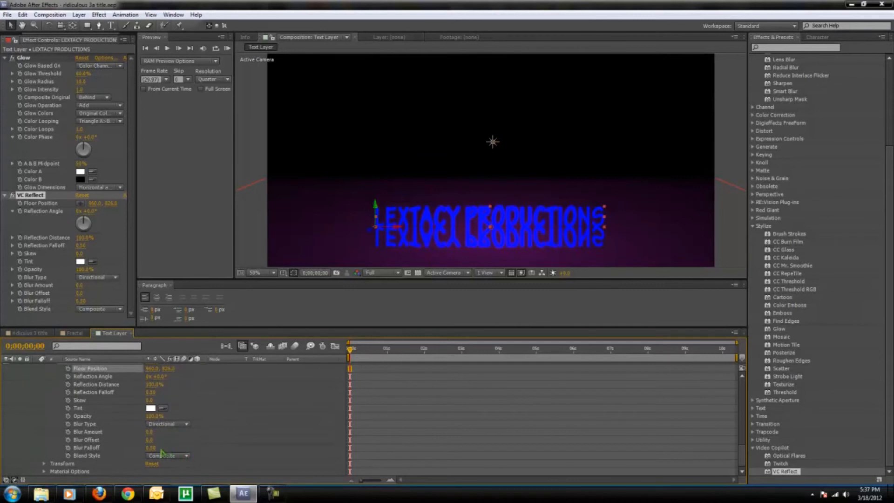
left_click_drag(150, 448, 180, 451)
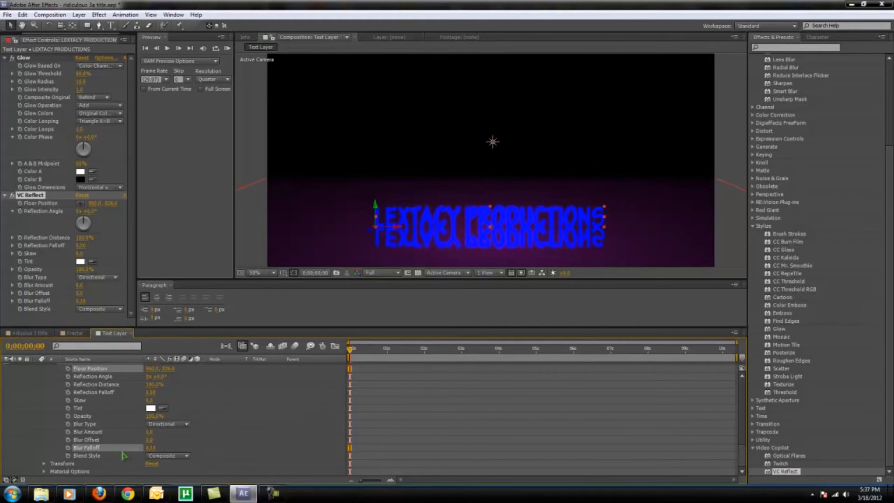
left_click_drag(122, 453, 118, 452)
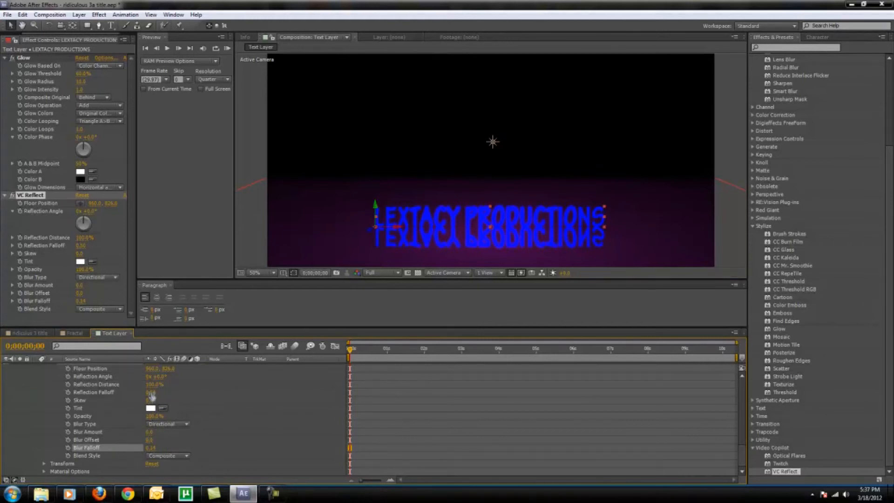
Raise VC Reflect's Reflection Falloff and shorten its Reflection Distance to 34%
mouse_move(150, 392)
left_mouse_down()
mouse_move(173, 393)
mouse_move(139, 397)
left_mouse_up()
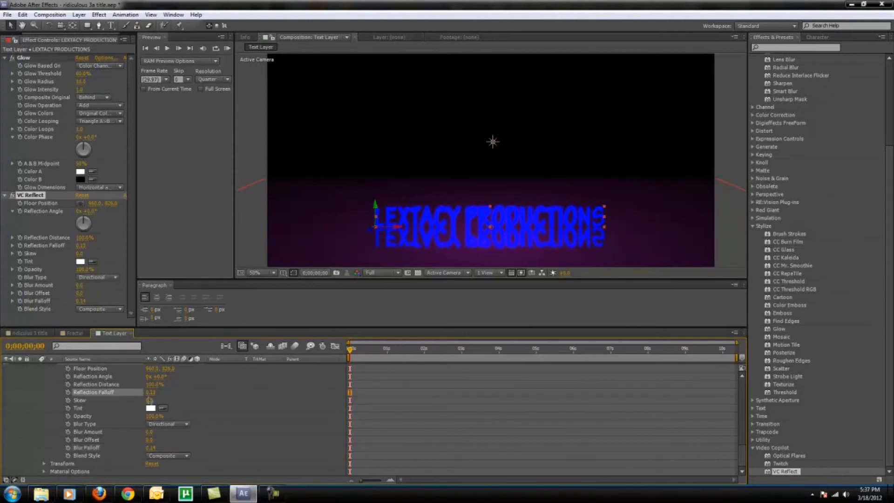
left_click(151, 393)
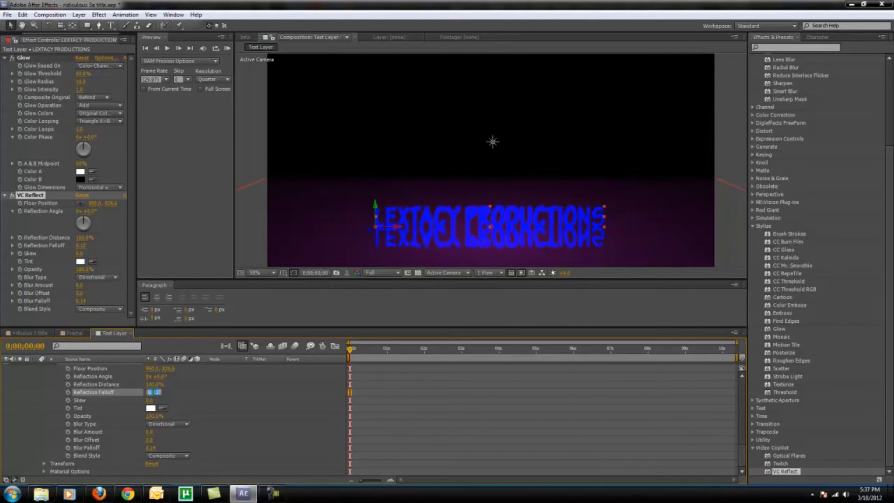
type("0.5")
key("Return")
left_click_drag(153, 384, 130, 394)
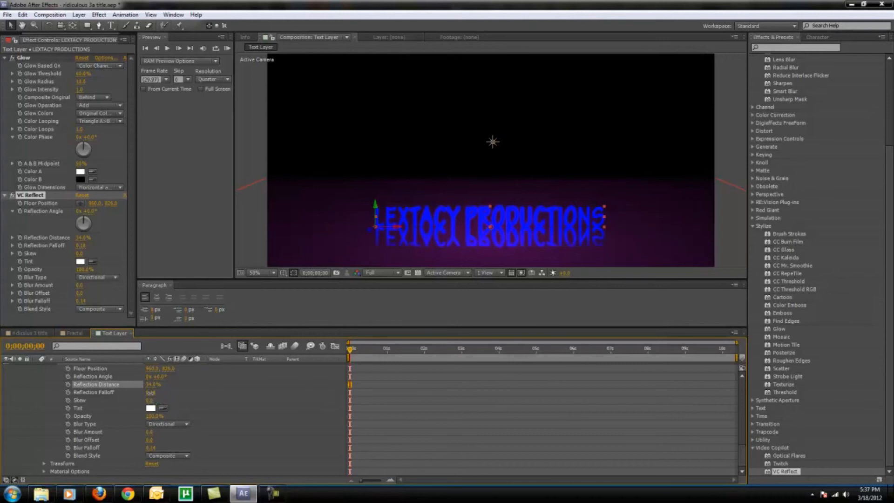
Set VC Reflect's Reflection Falloff to about 0.12 and its Opacity to 50%
left_click(148, 393)
left_click_drag(147, 392, 145, 394)
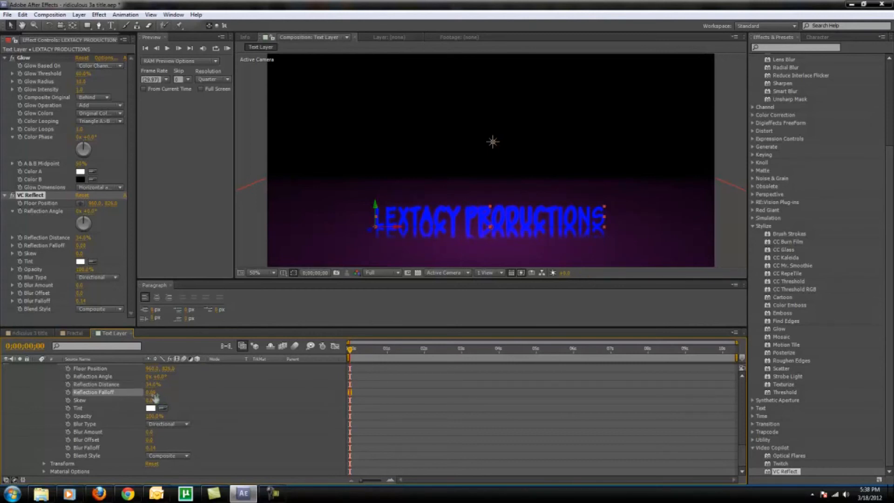
left_click(151, 393)
key("Return")
left_click(154, 416)
key("Return")
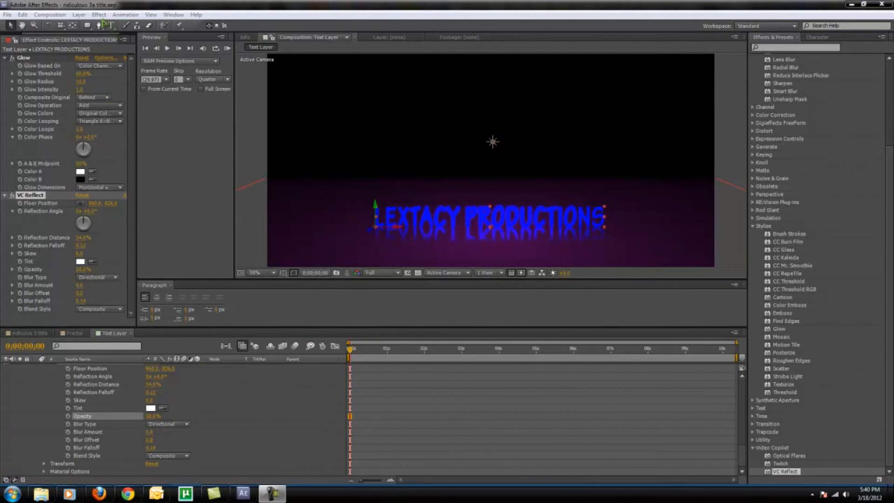
Apply the Perspective effect Bevel Alpha to the LEXTACY PRODUCTIONS text layer
left_click(98, 16)
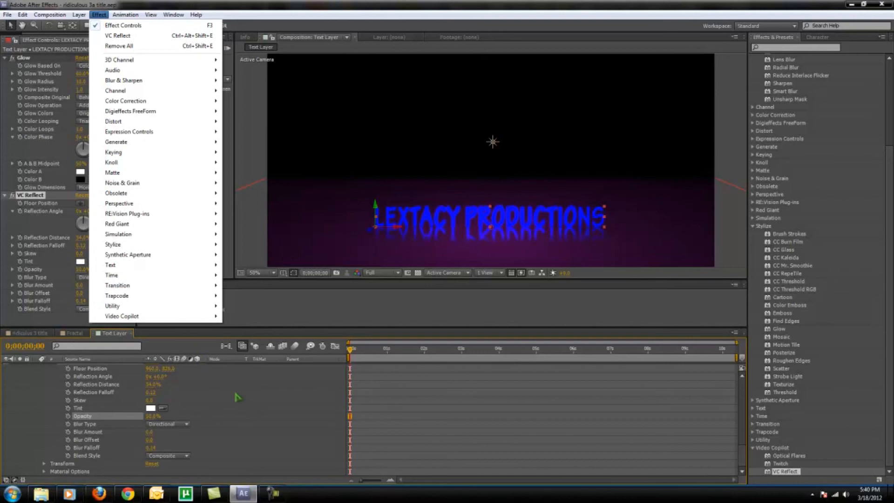
left_click(88, 387)
scroll(86, 388, "up", 12)
scroll(86, 389, "down", 8)
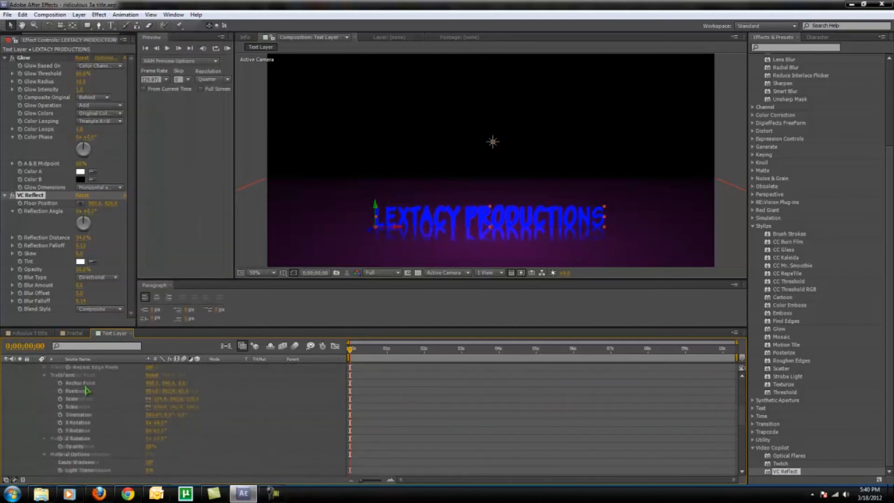
scroll(86, 388, "down", 3)
left_click(91, 376)
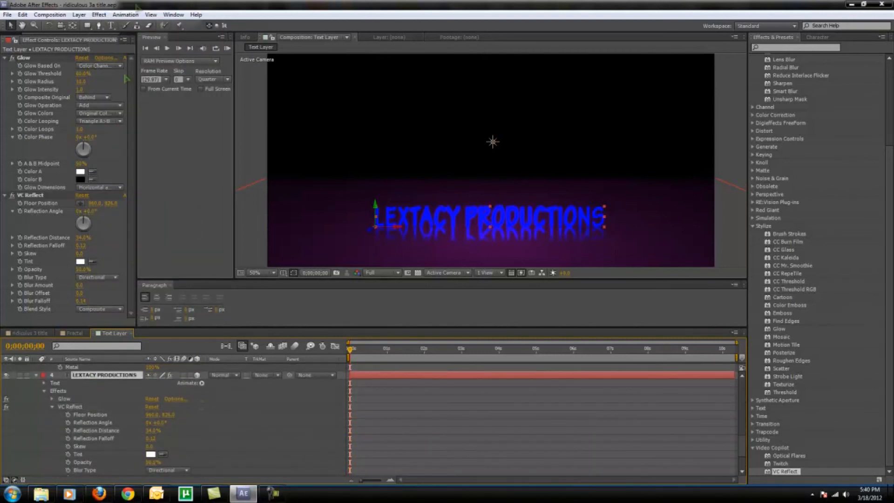
left_click(96, 15)
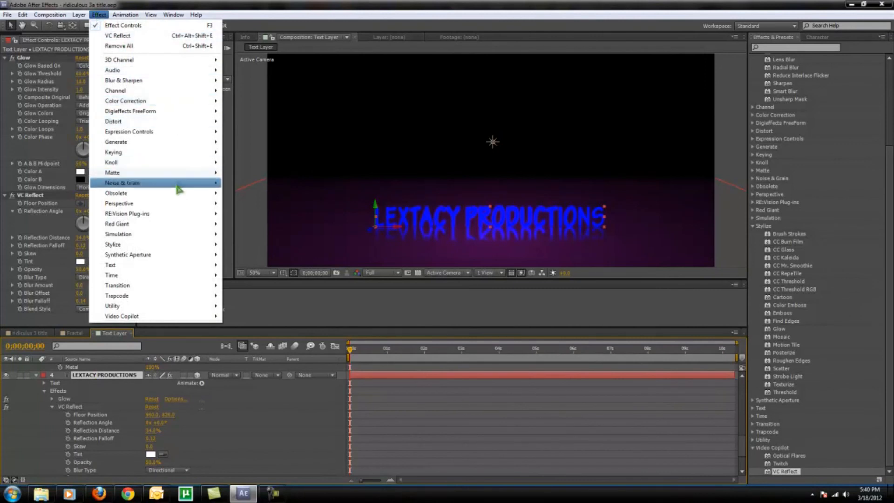
mouse_move(172, 205)
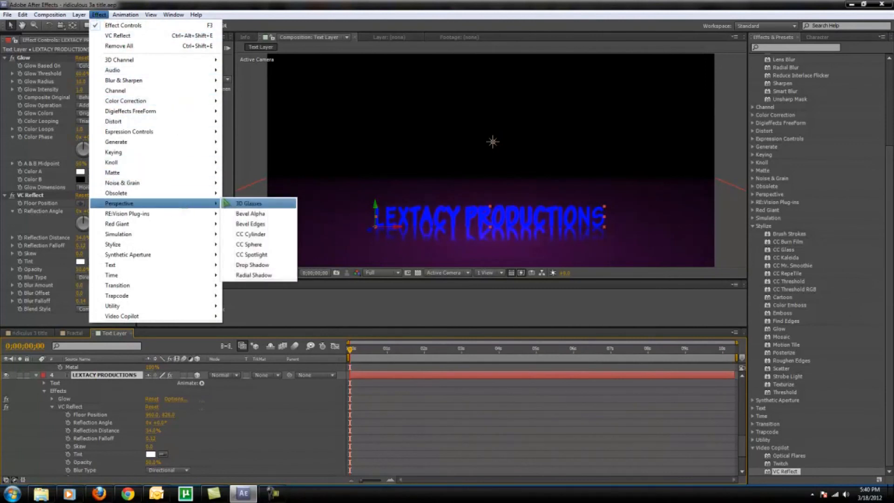
left_click(280, 215)
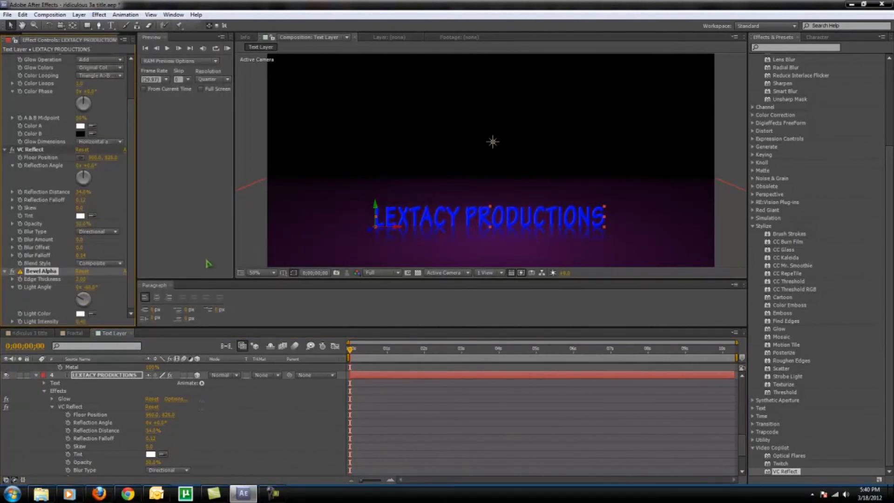